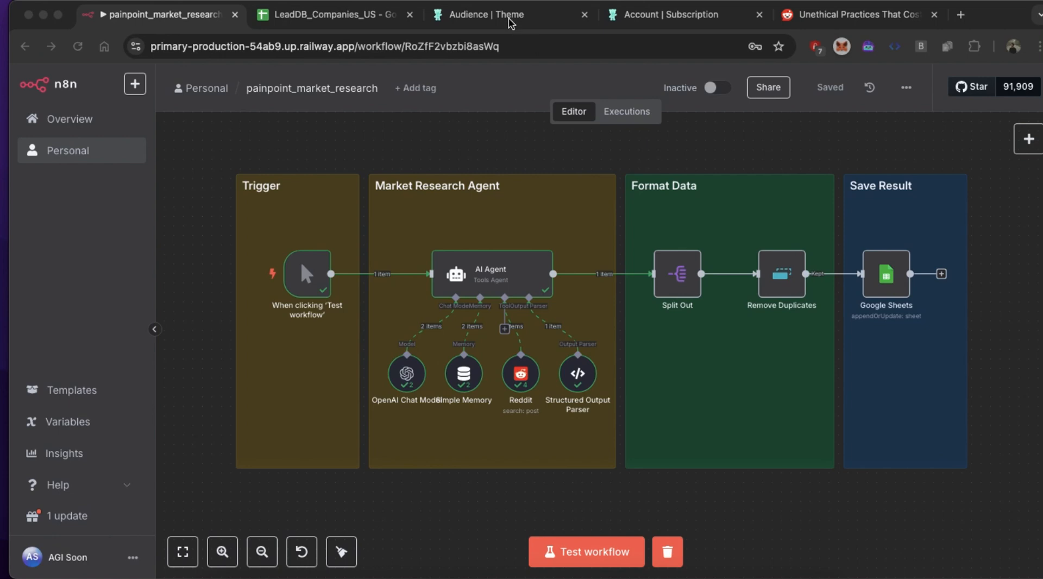
- Switch to GummySearch to review the audience's Pain & Anger theme and the account's paid subscription plans
click(510, 22)
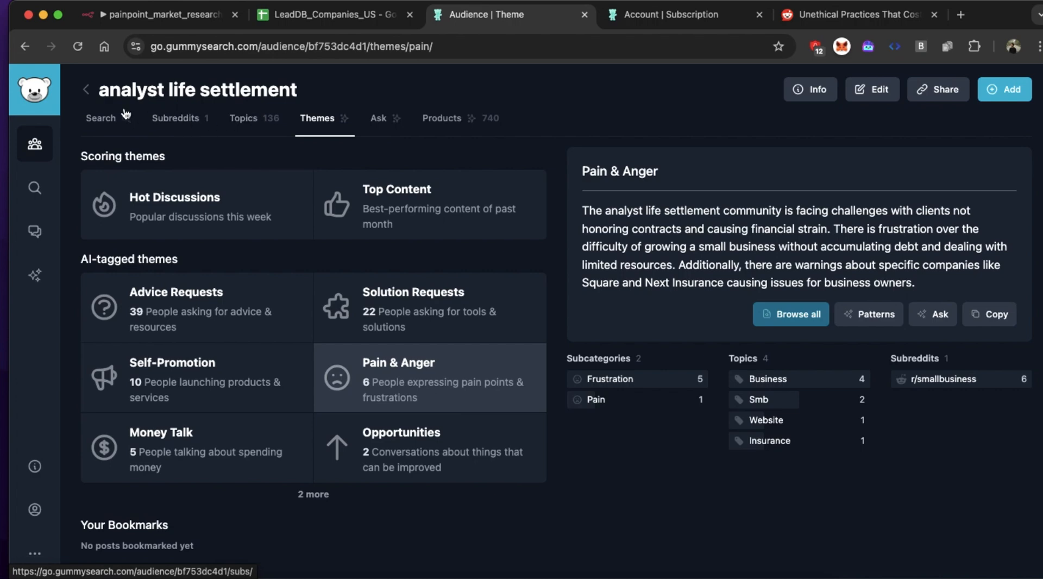
click(665, 17)
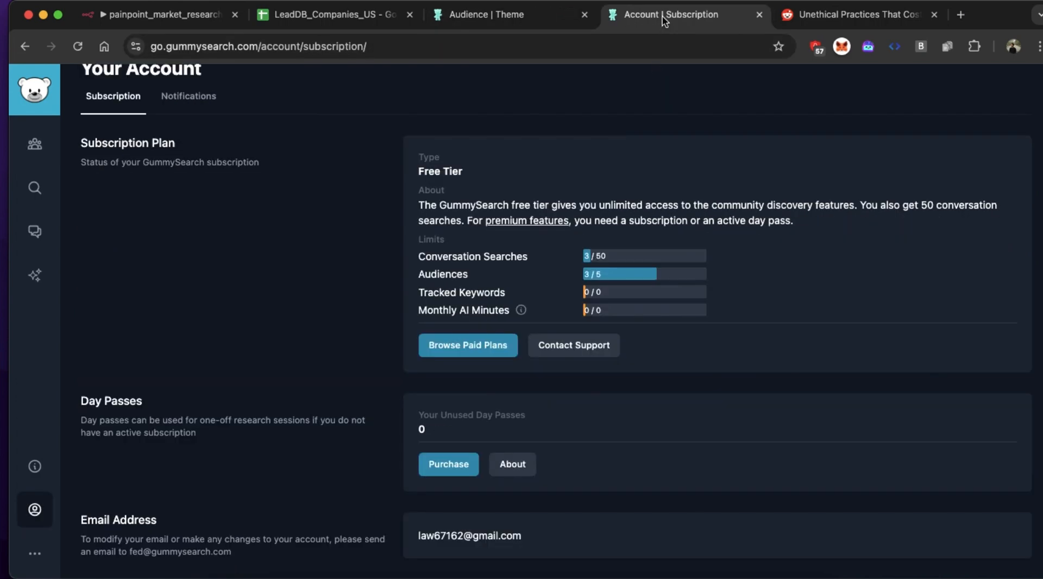
click(470, 347)
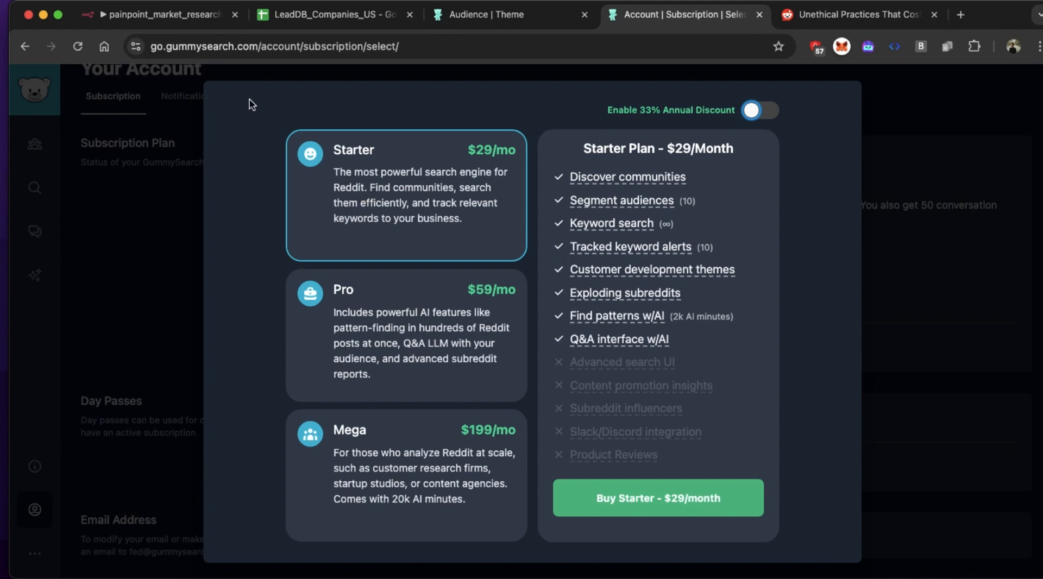
- Switch to the LeadDB_Companies_US spreadsheet and read the full description and solution of the Client Acquisition pain point
click(170, 16)
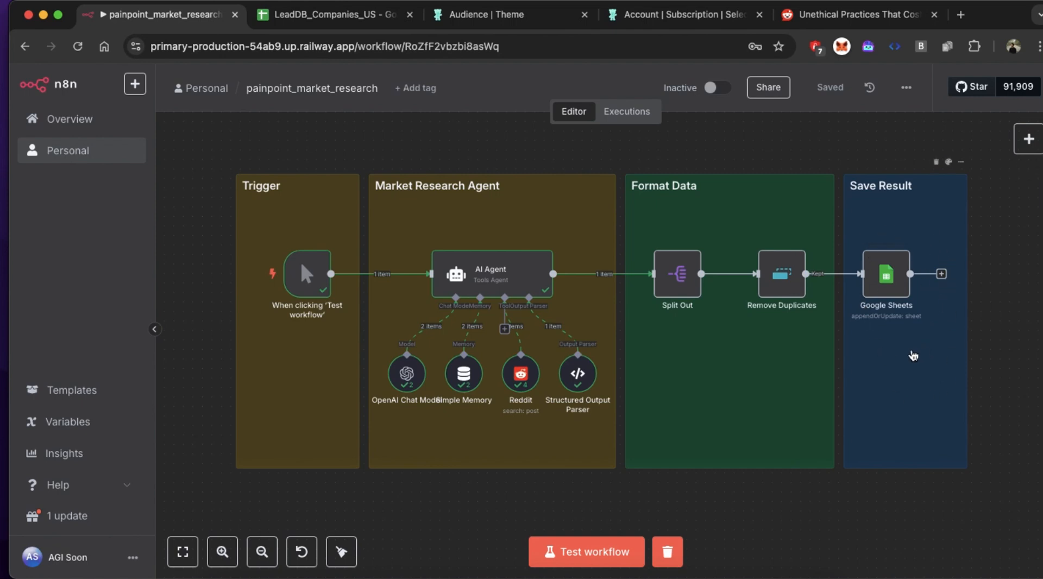
click(317, 18)
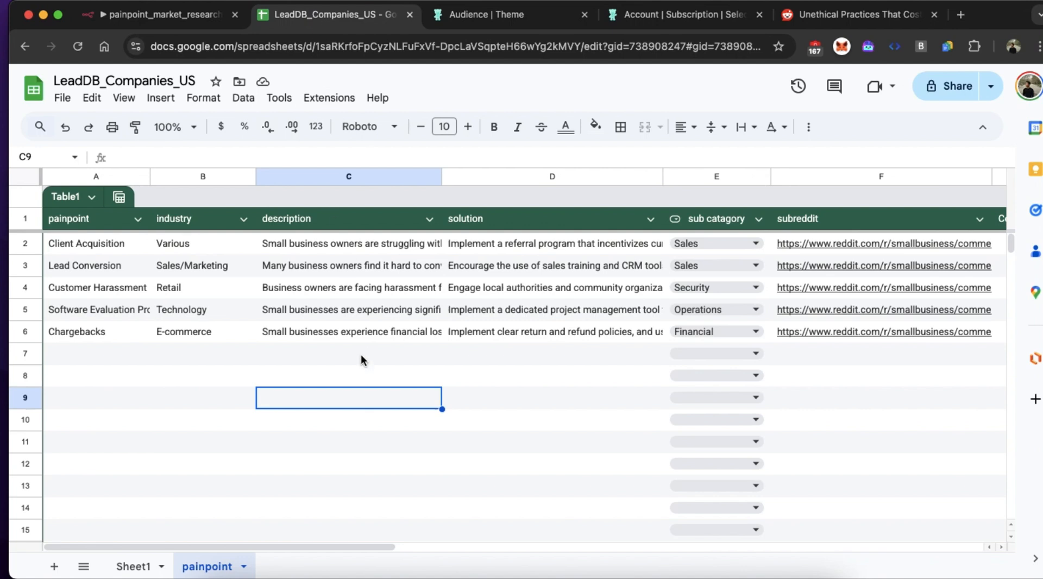
scroll(297, 409, down, 1)
scroll(297, 408, up, 1)
click(324, 240)
double_click(325, 240)
click(325, 240)
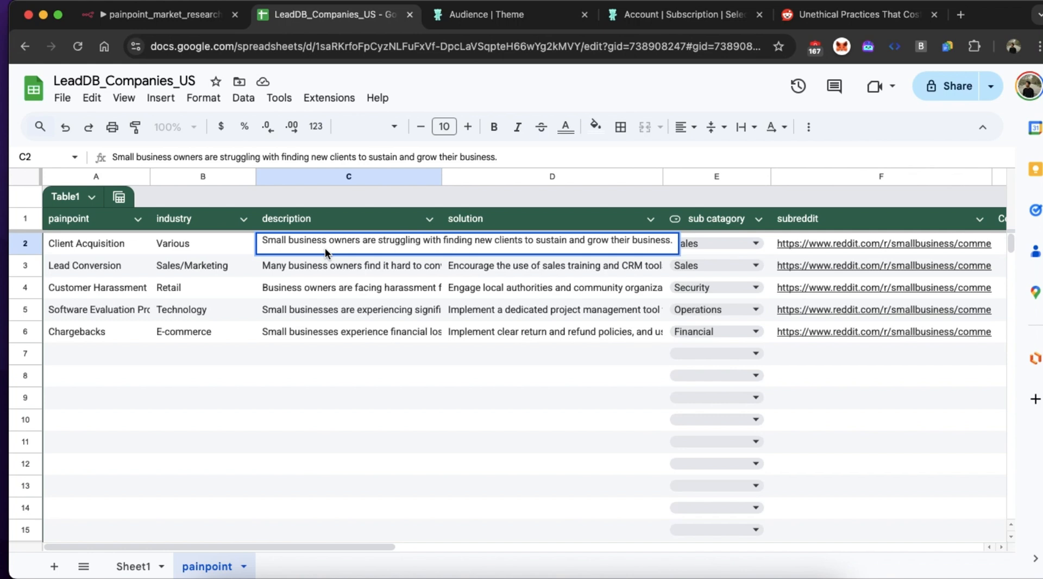
click(410, 356)
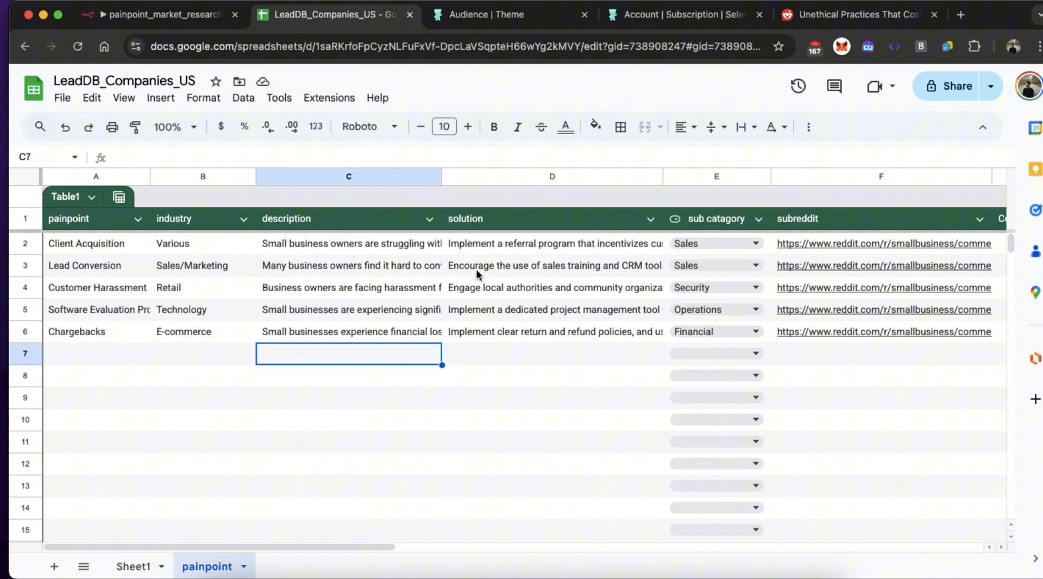
double_click(496, 244)
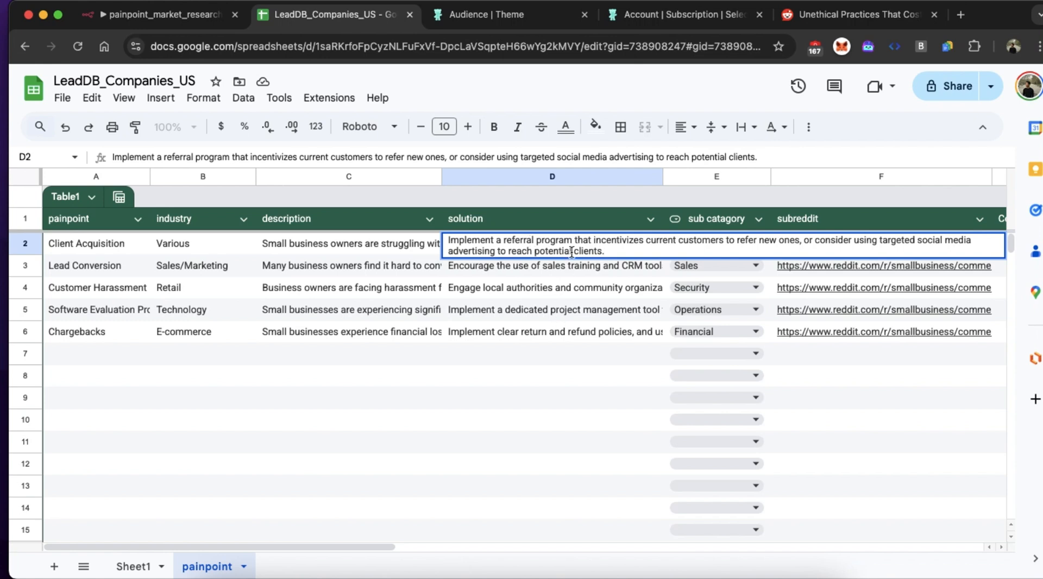
click(631, 383)
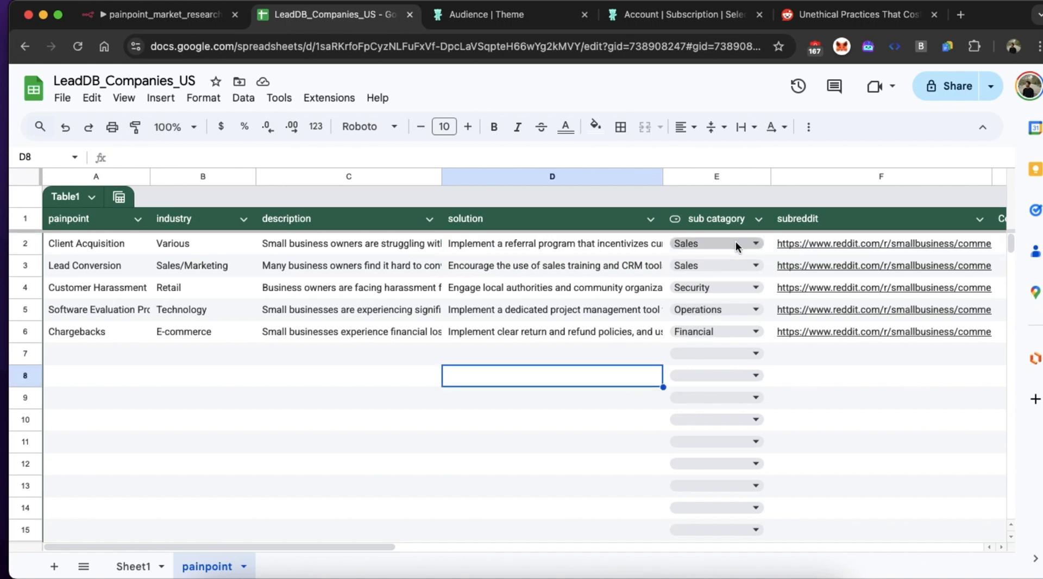
- Open the Reddit thread linked in the Client Acquisition row and read its question
mouse_move(800, 245)
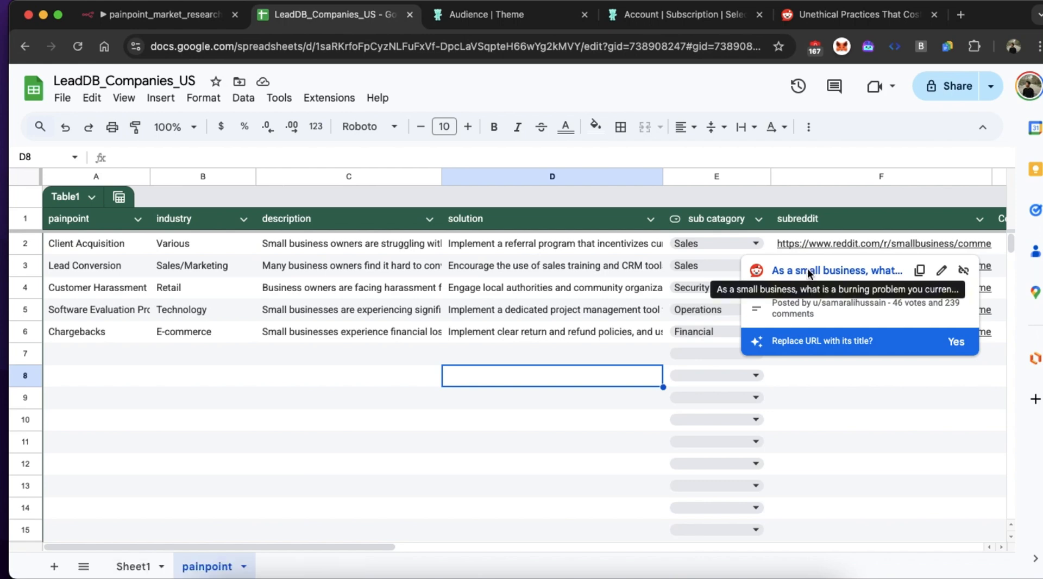
click(808, 270)
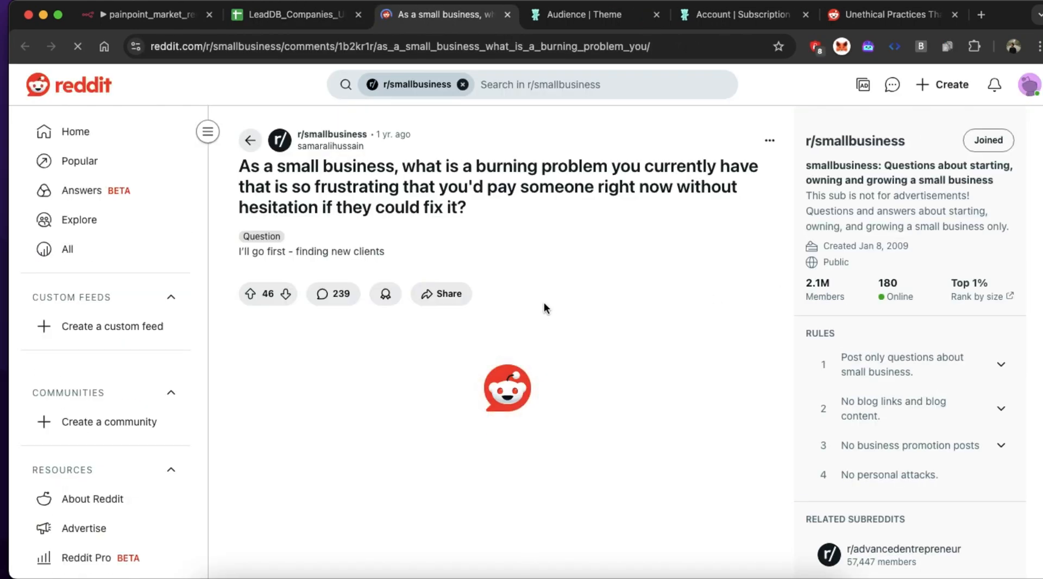
triple_click(503, 206)
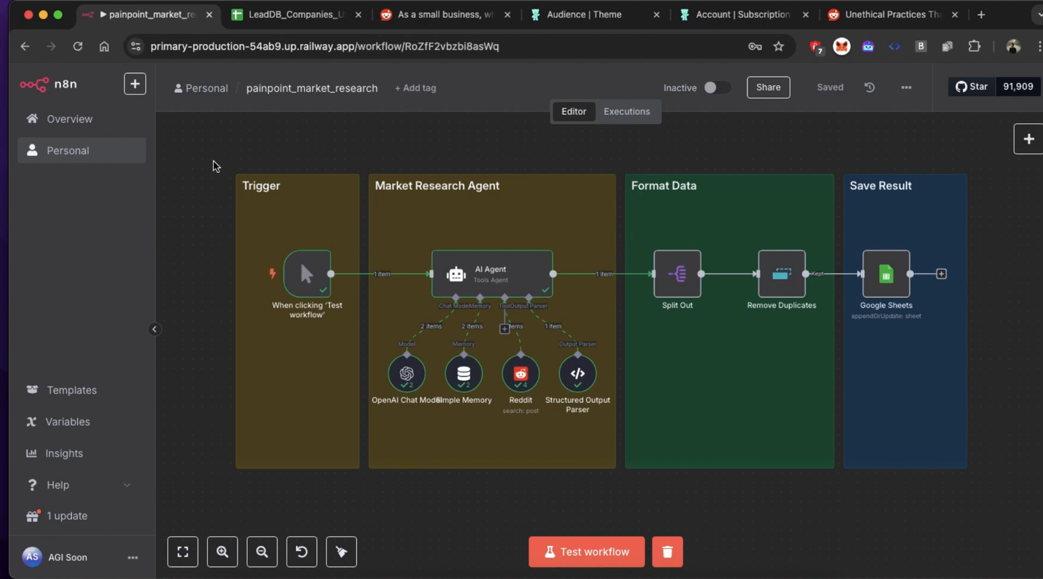
- In the n8n workflow, inspect the manual trigger node's parameters and output, and return to the canvas
mouse_move(193, 238)
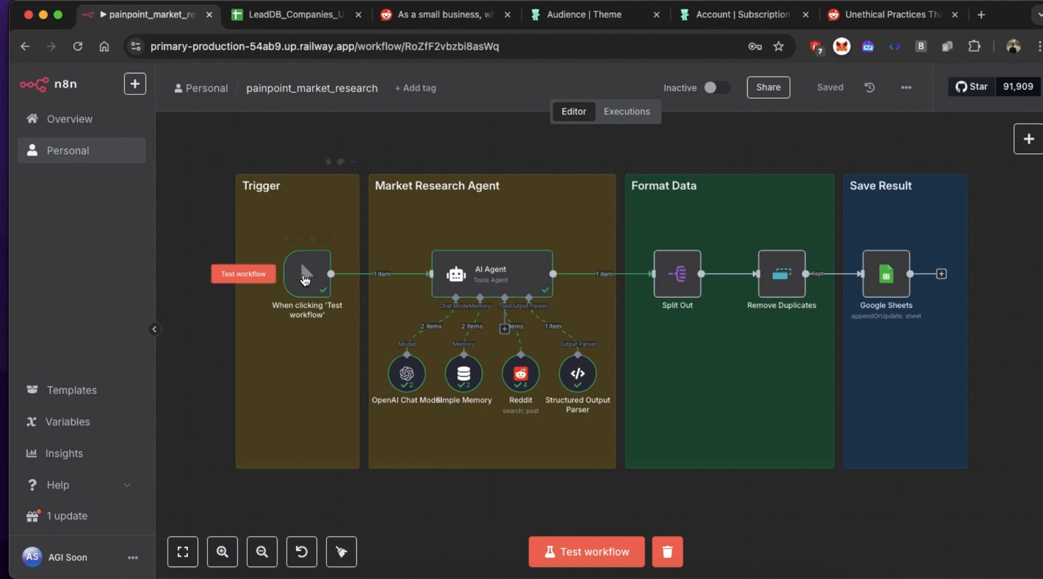
mouse_move(311, 291)
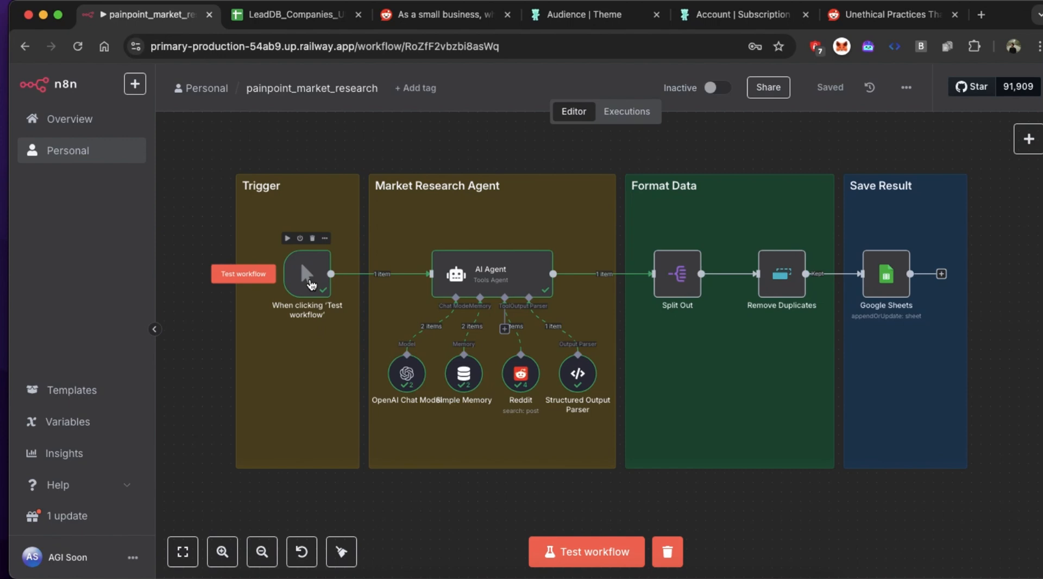
double_click(310, 277)
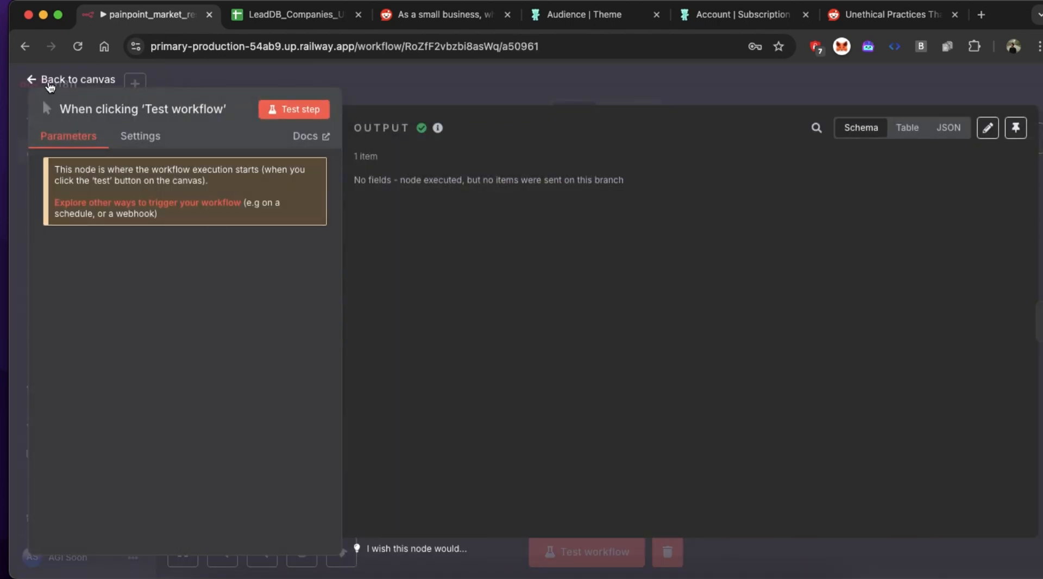
click(49, 80)
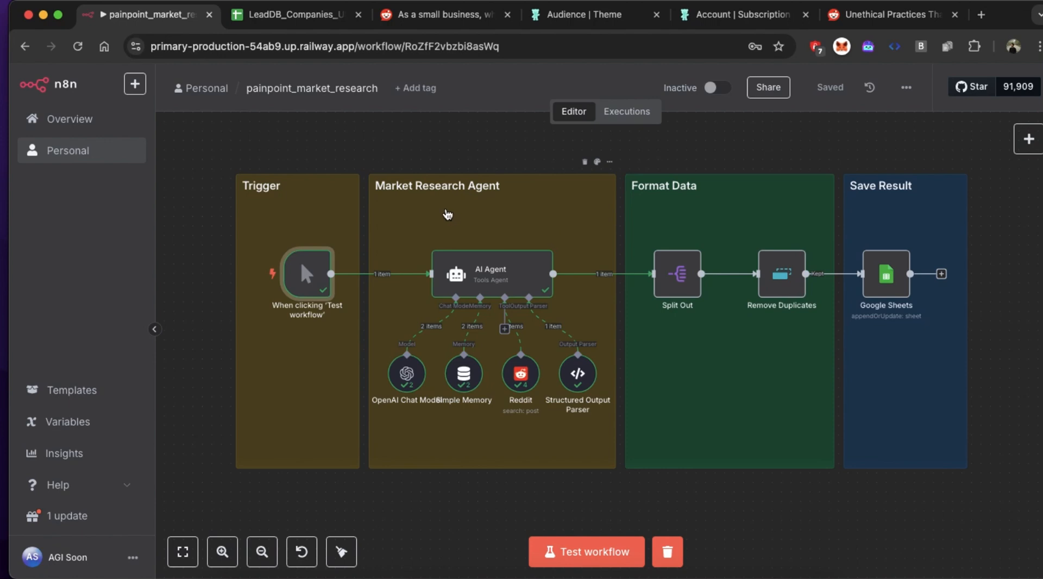
- Open the AI Agent node and read its System Message in the expanded expression editor
click(523, 274)
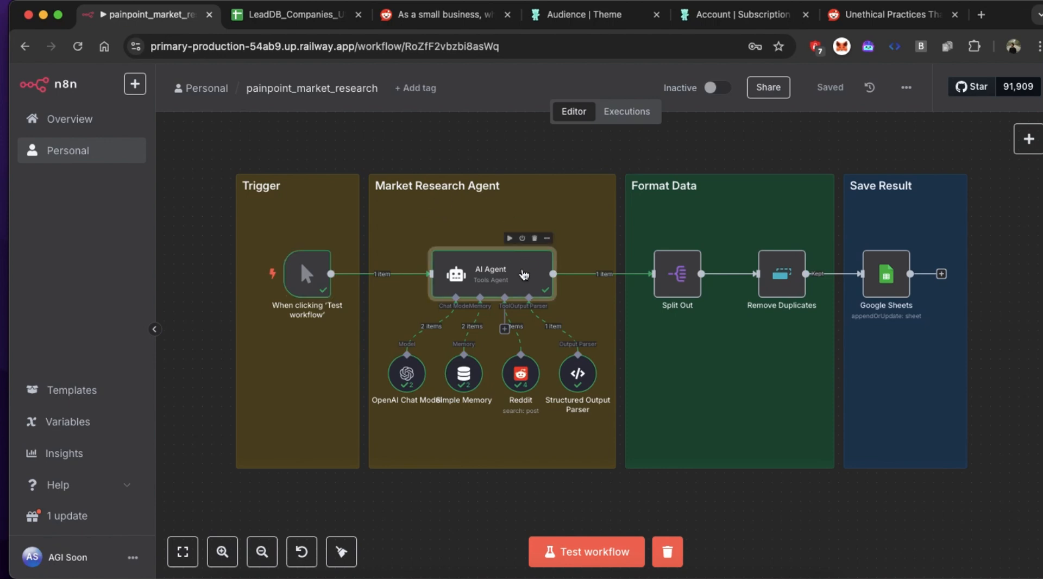
double_click(523, 274)
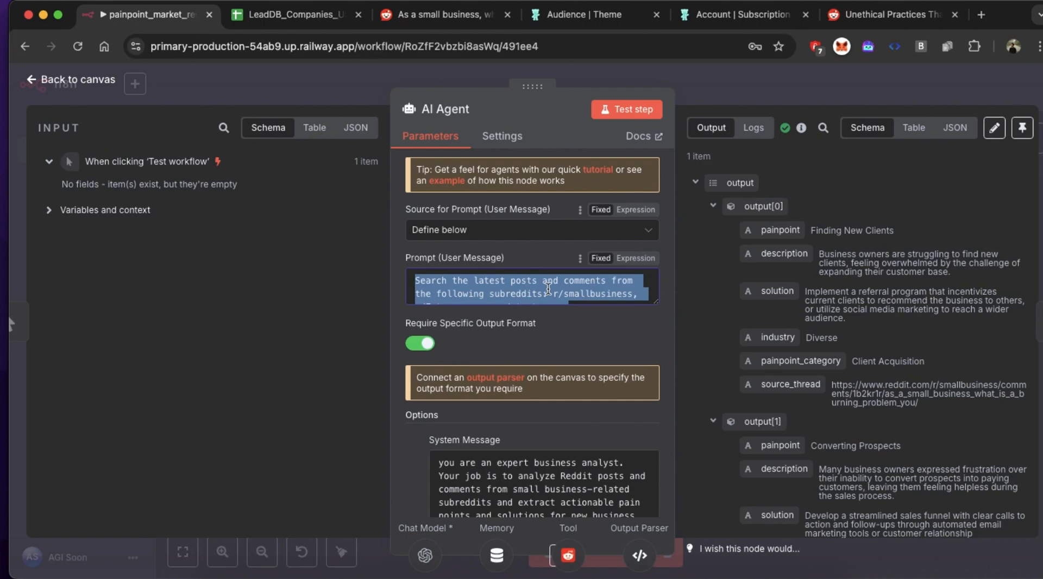
click(548, 289)
scroll(582, 337, down, 3)
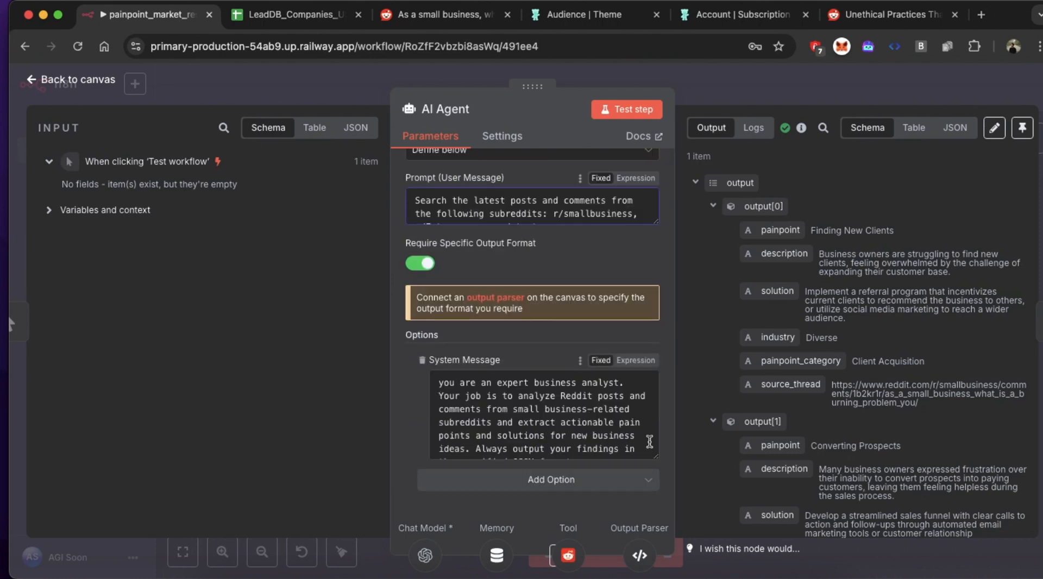
click(653, 453)
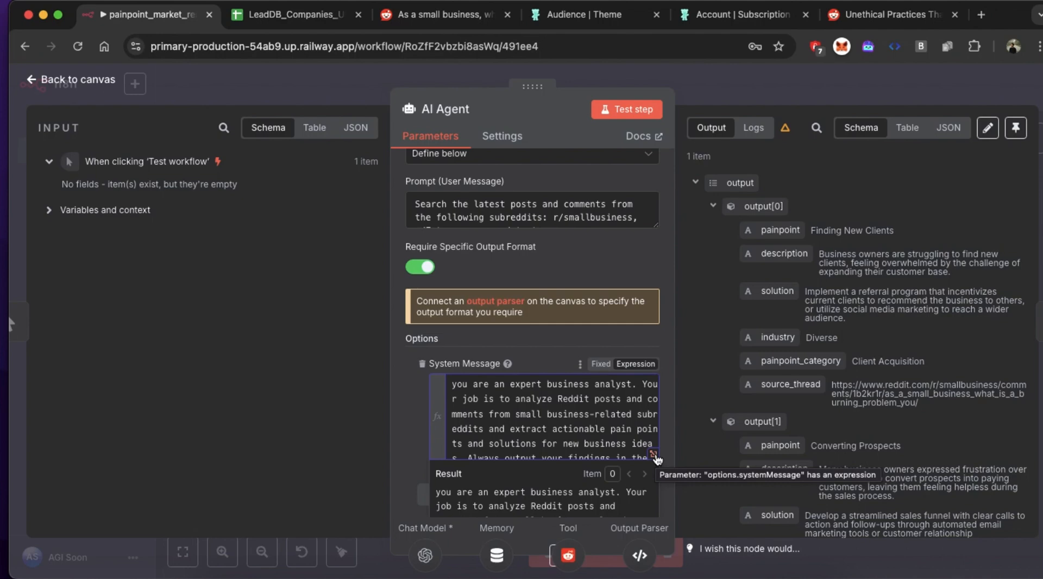
click(654, 454)
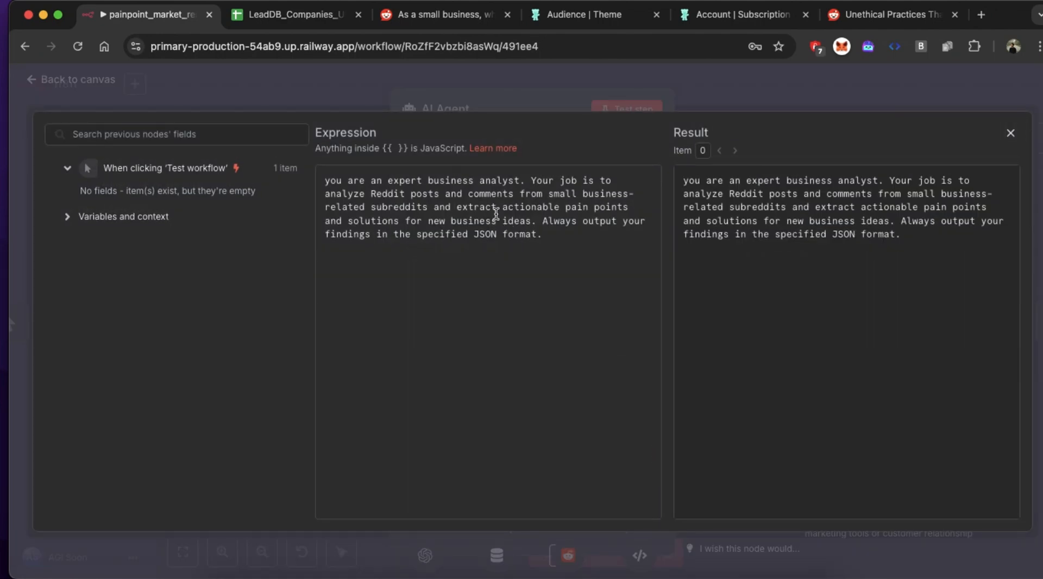
key(super+a)
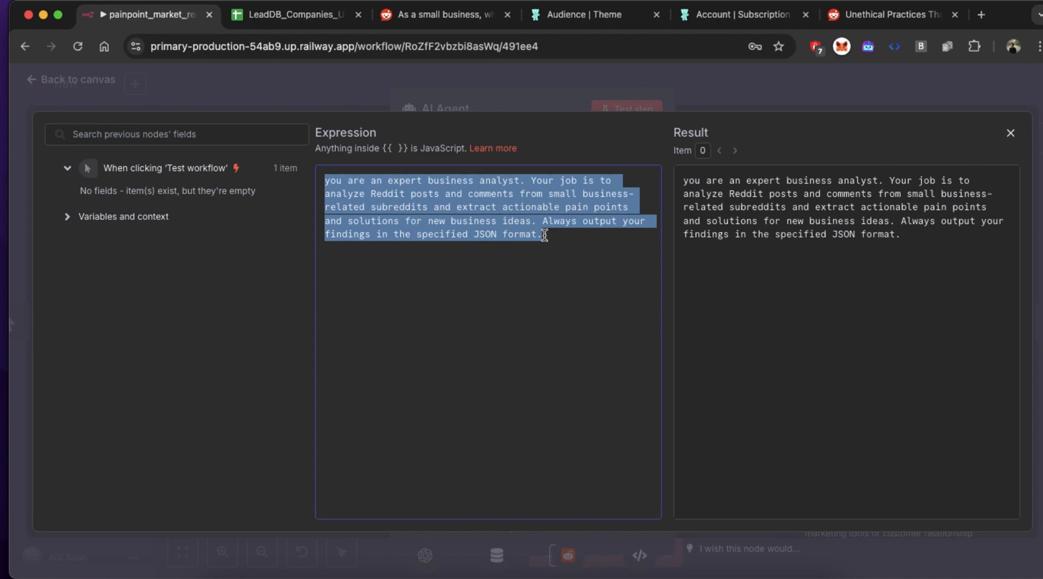
click(566, 238)
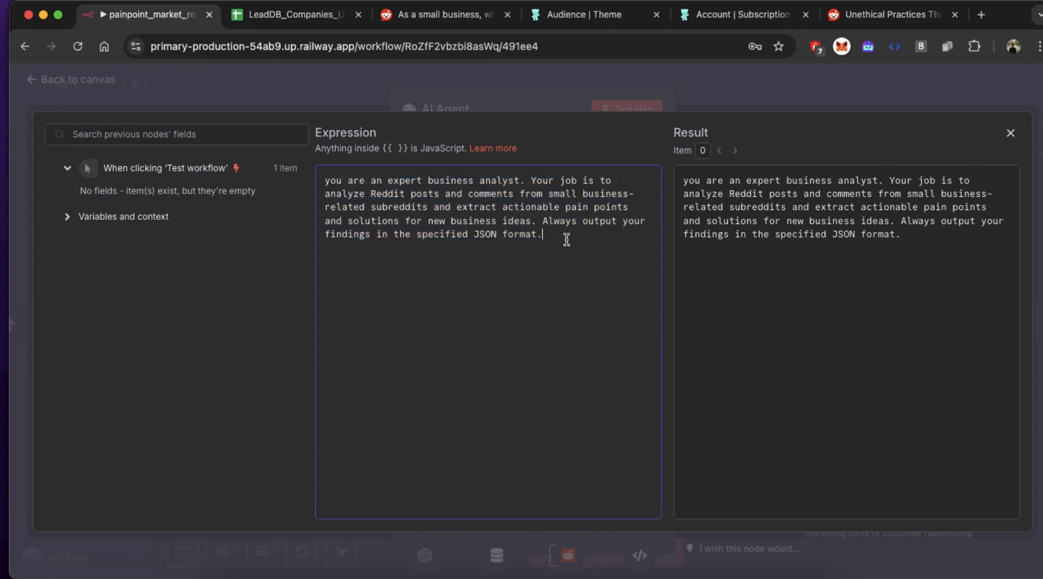
click(1012, 134)
- Examine the AI Agent's user prompt in the expanded editor, covering the subreddits, requested fields and JSON output format
scroll(578, 279, up, 2)
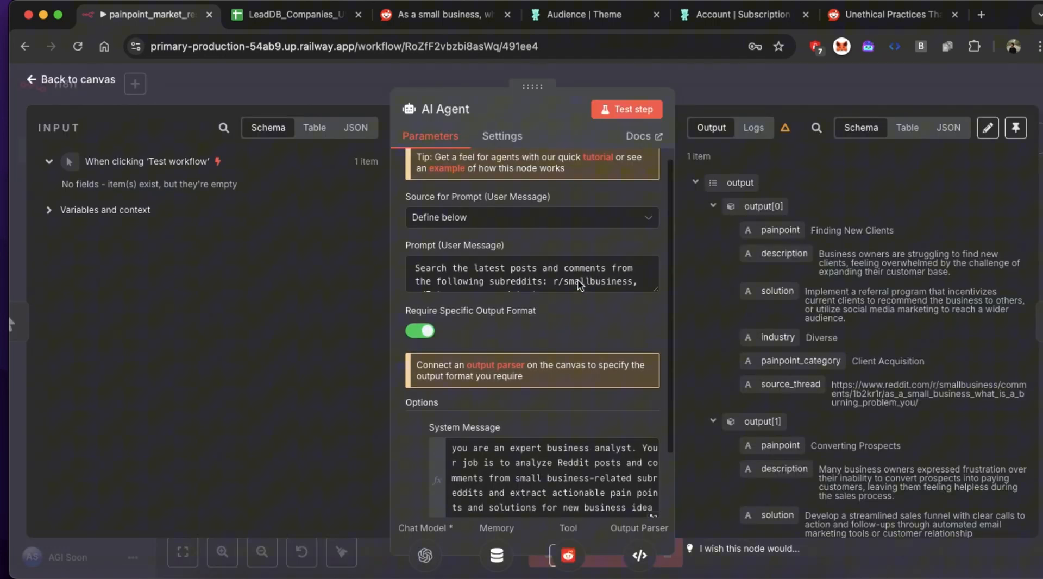
click(639, 266)
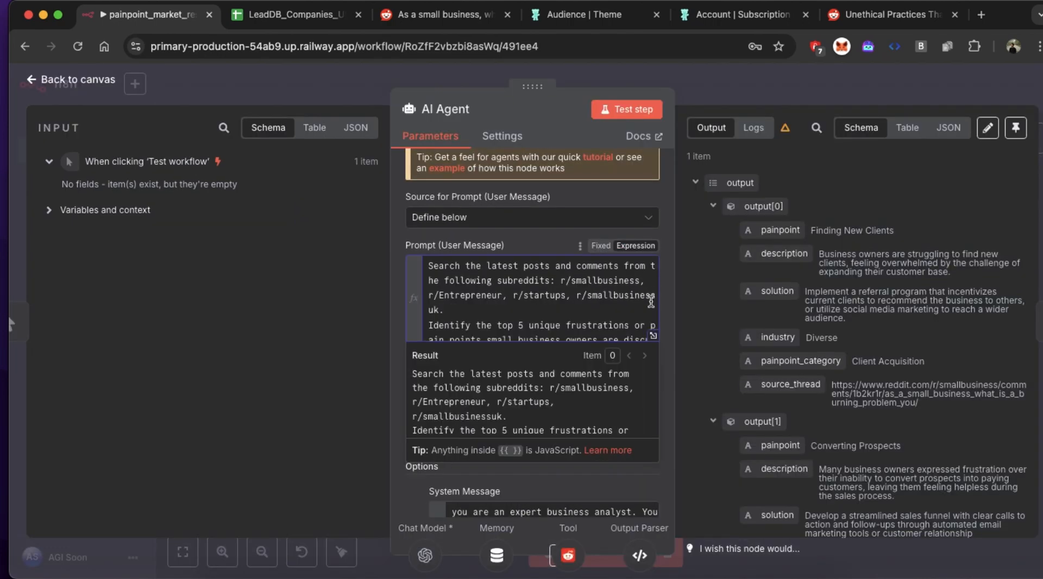
click(653, 333)
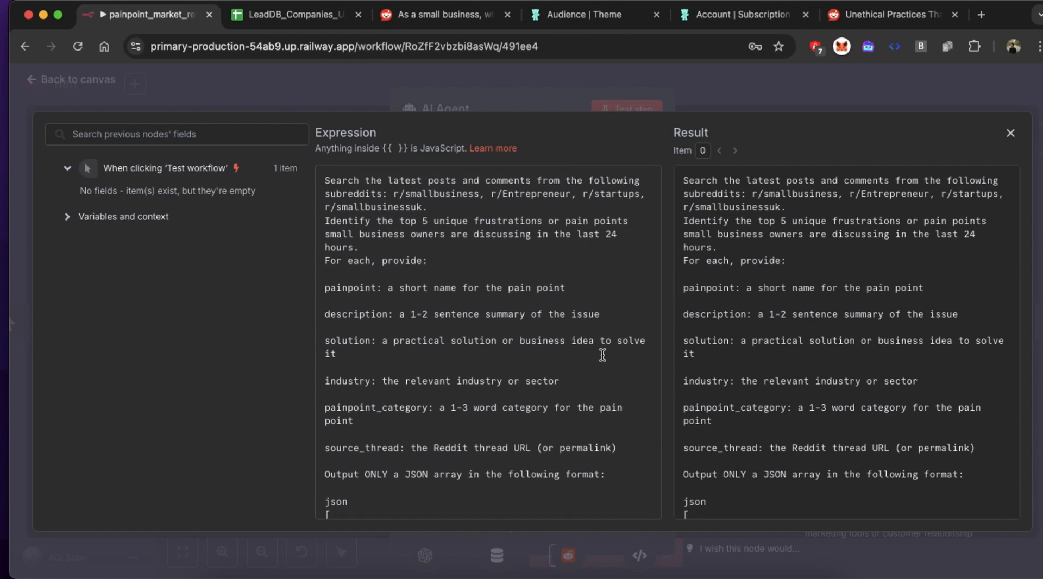
triple_click(354, 196)
click(354, 197)
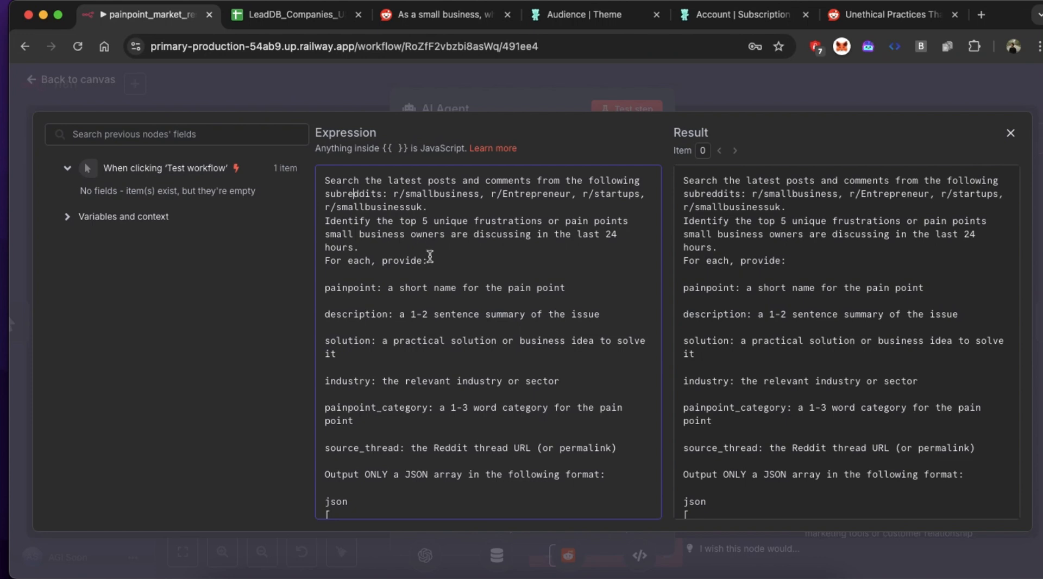
scroll(364, 228, down, 2)
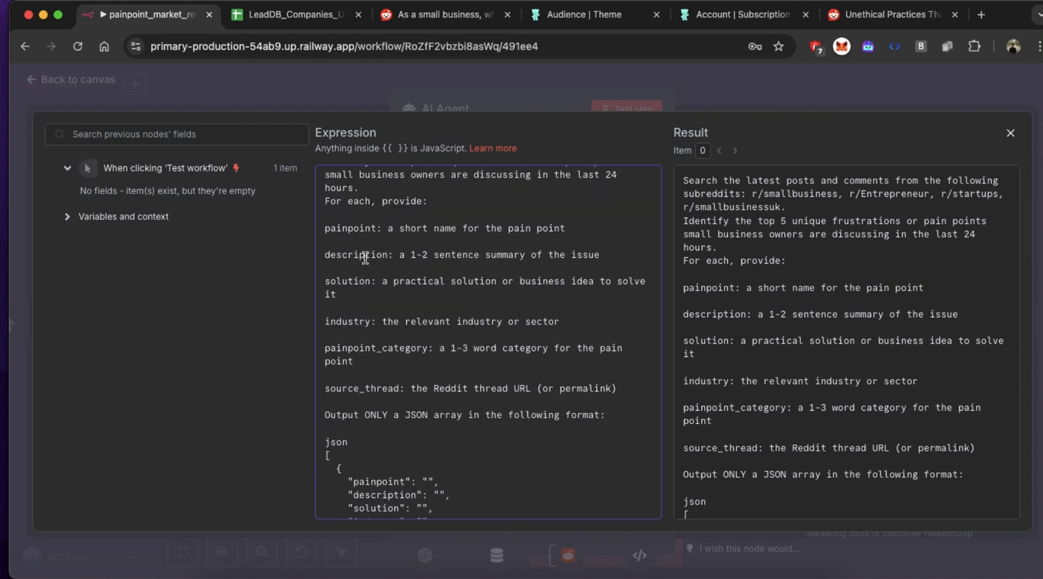
double_click(352, 351)
scroll(401, 391, down, 2)
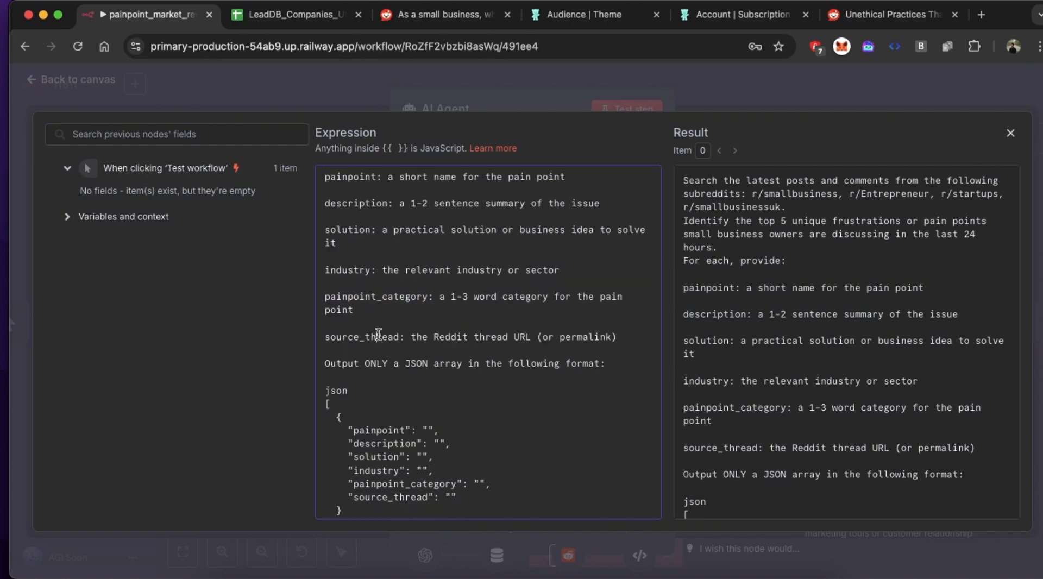
double_click(379, 337)
scroll(470, 416, down, 2)
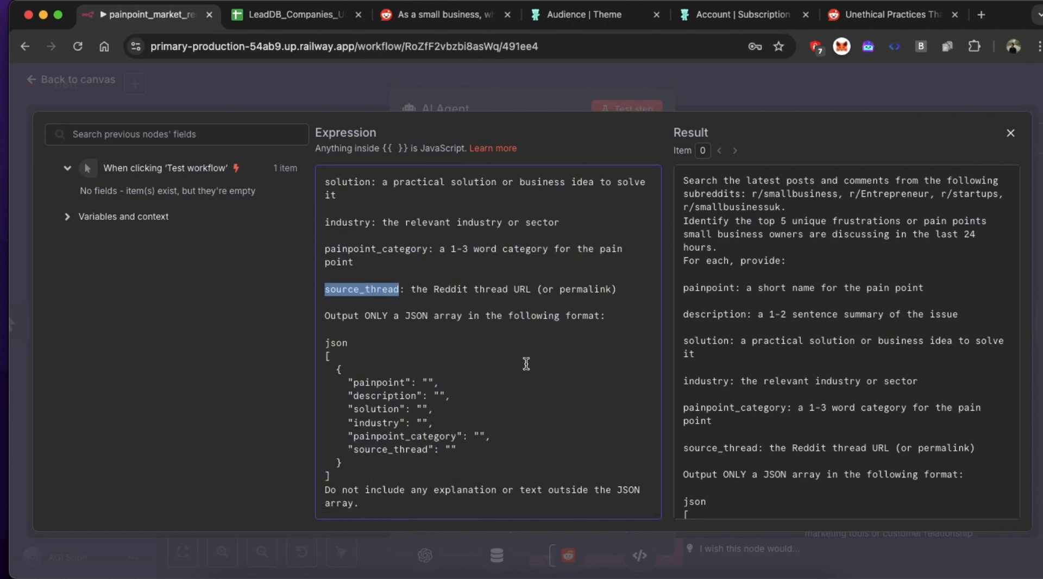
scroll(573, 378, up, 6)
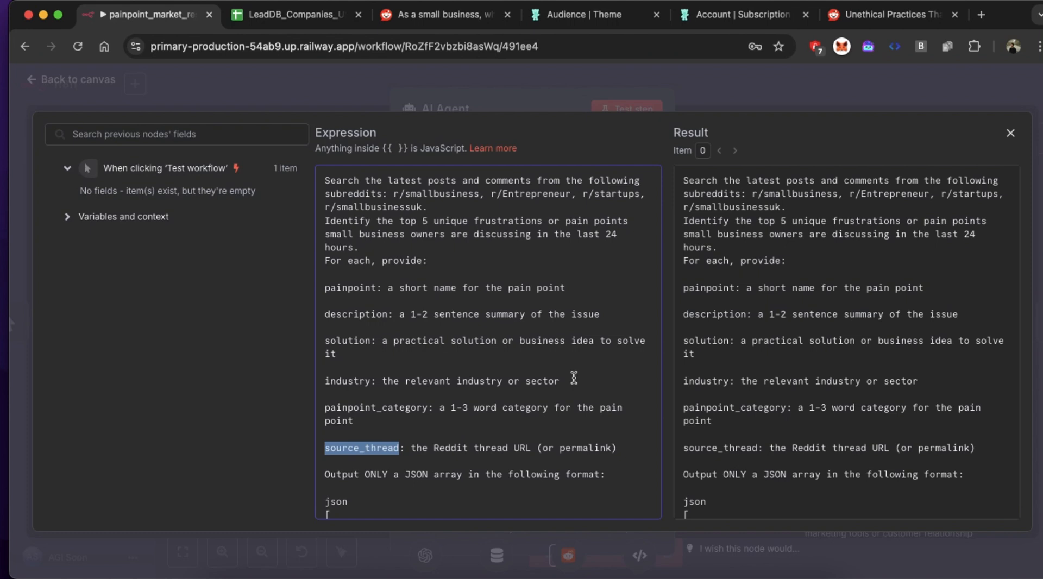
key(Escape)
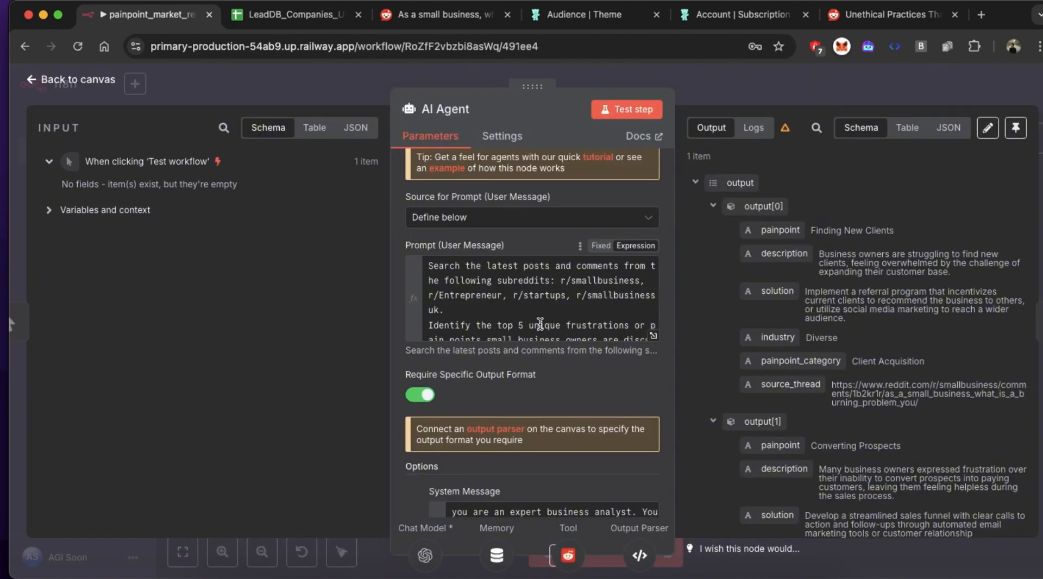
- Review the AI Agent's required output format setting and the rest of its System Message in the node parameters
scroll(540, 325, down, 10)
scroll(570, 374, down, 2)
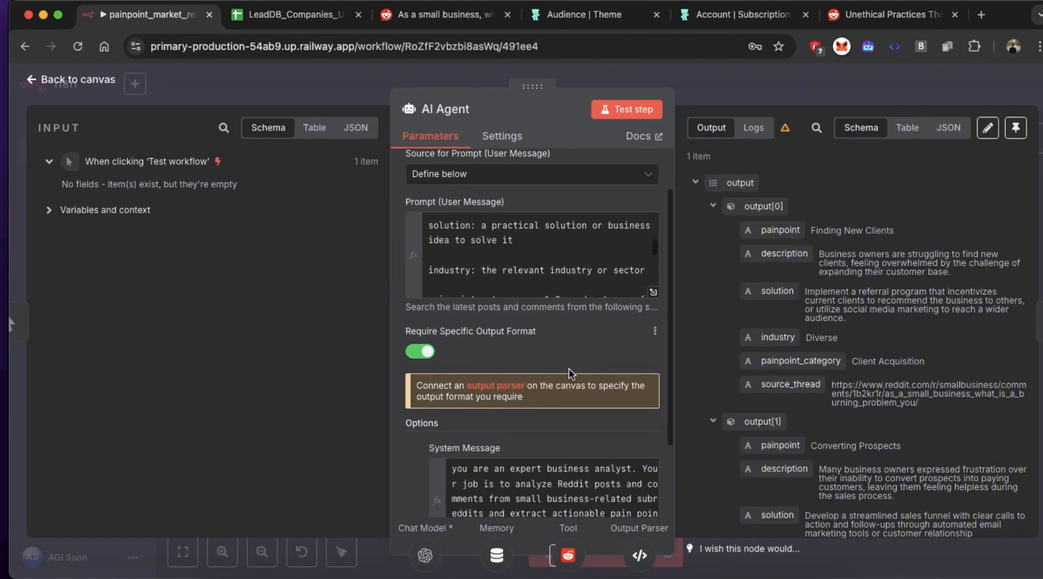
scroll(569, 374, down, 4)
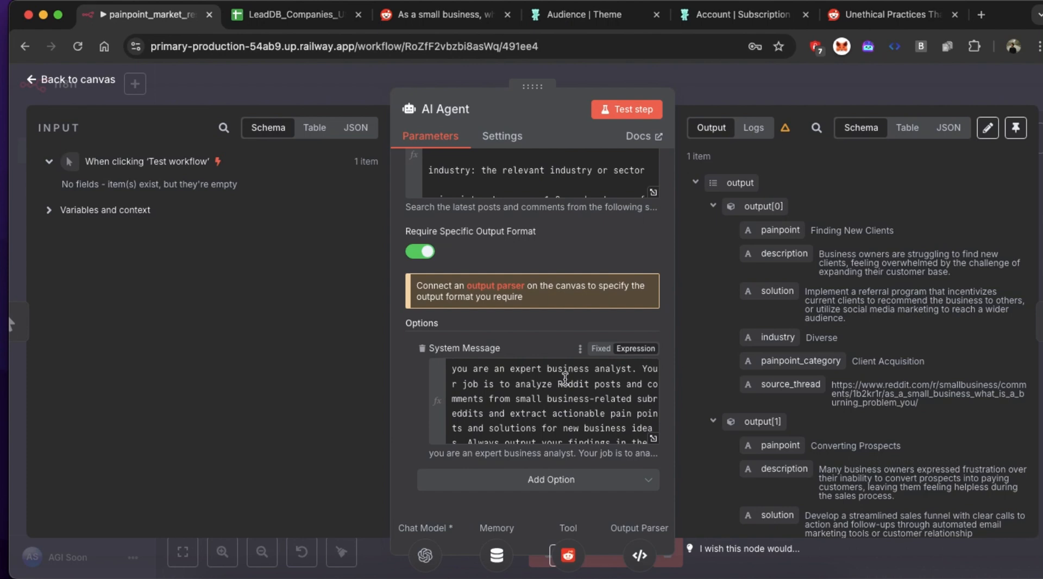
scroll(566, 380, down, 2)
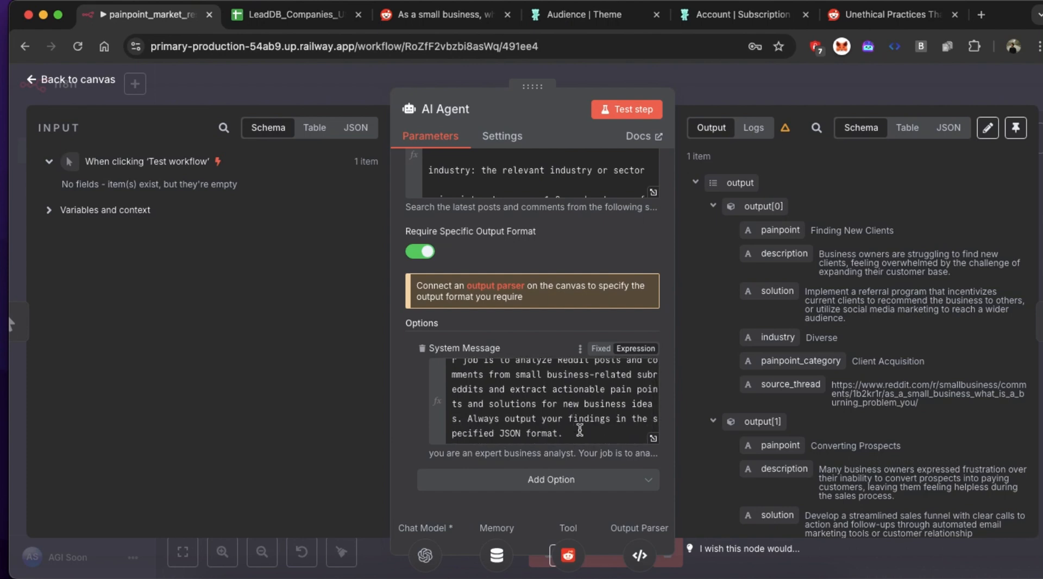
- Reread the AI Agent's System Message from its beginning and return to the workflow canvas
scroll(580, 430, up, 2)
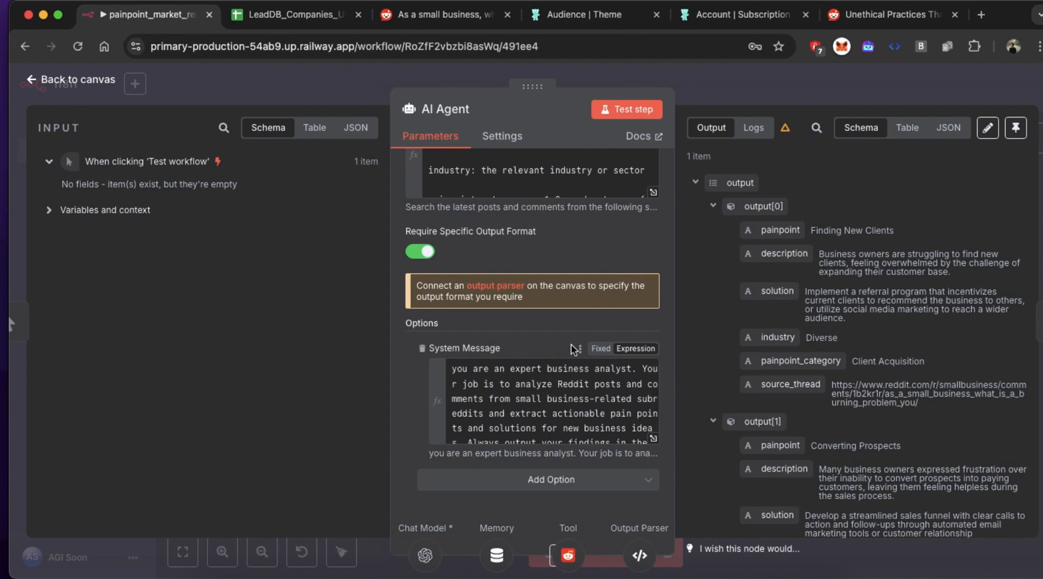
scroll(572, 318, up, 5)
key(Escape)
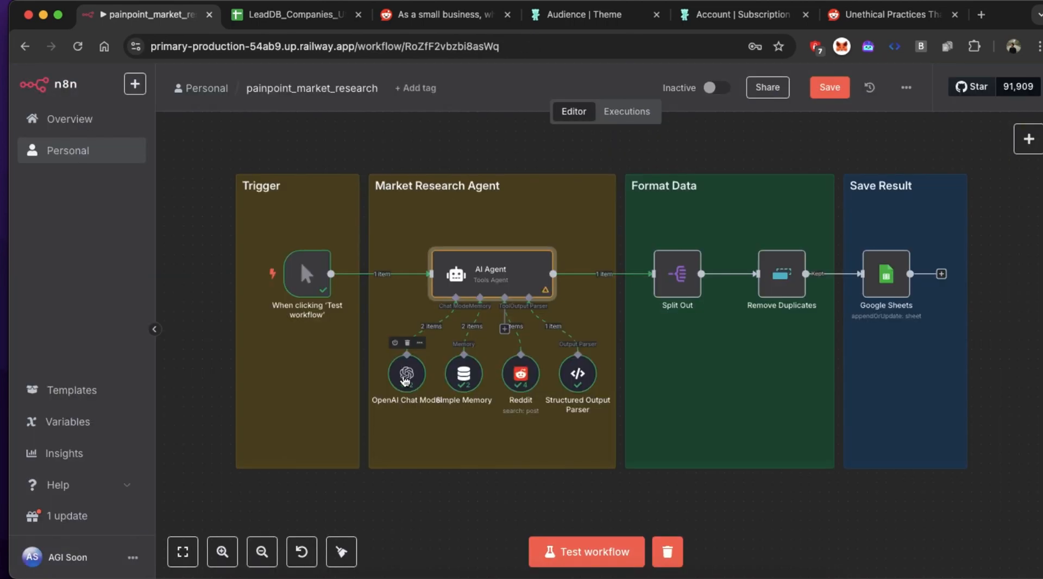
- Inspect the parameters of the OpenAI Chat Model and Simple Memory nodes, returning to the canvas after each
double_click(405, 375)
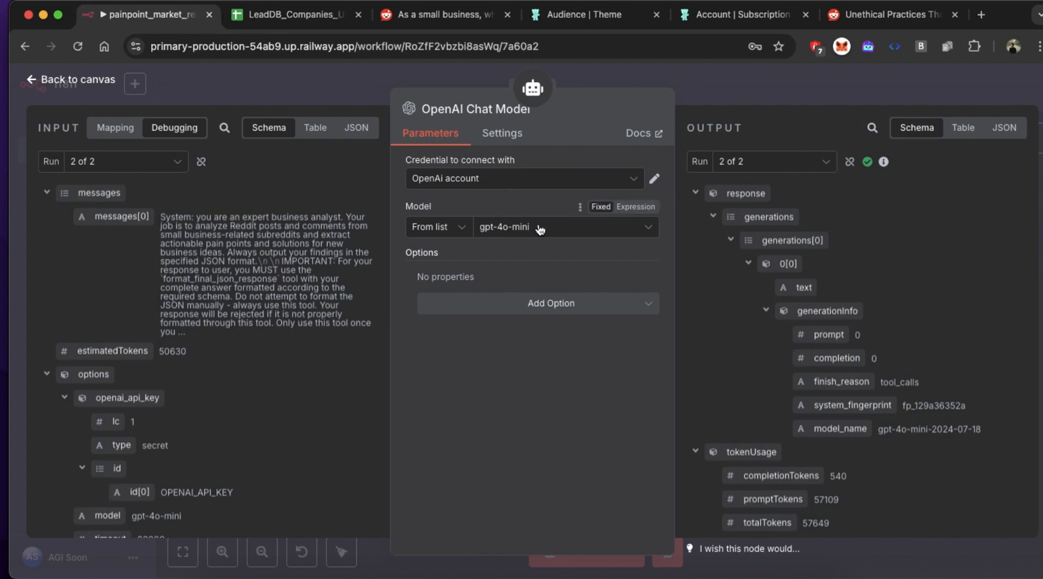
click(89, 81)
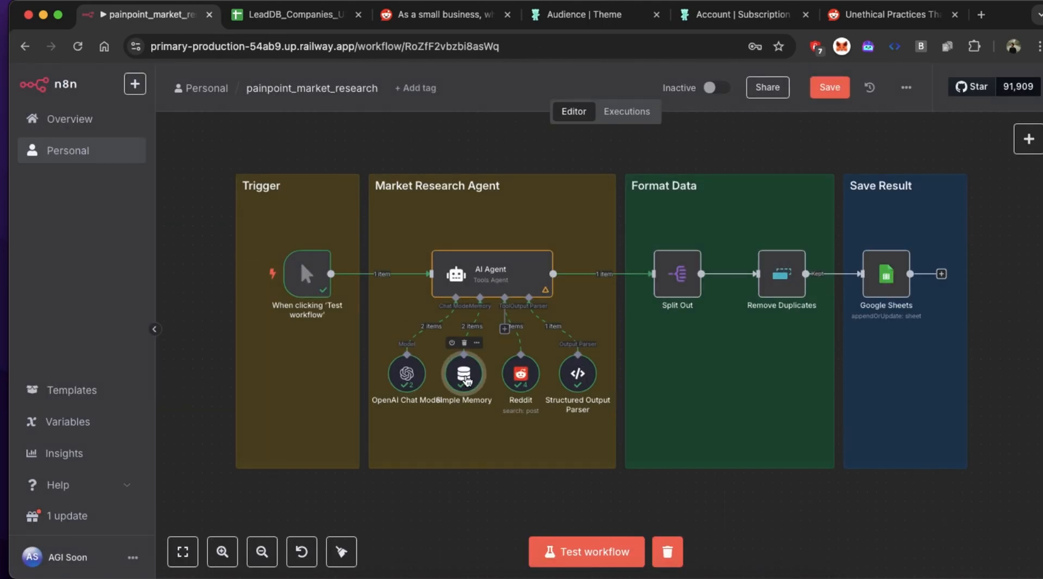
double_click(465, 375)
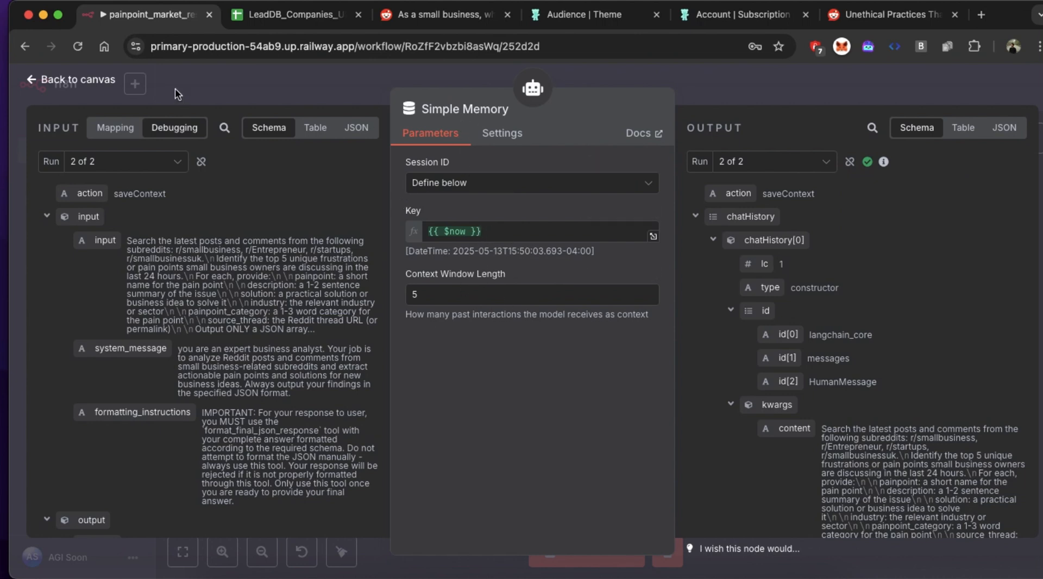
click(61, 80)
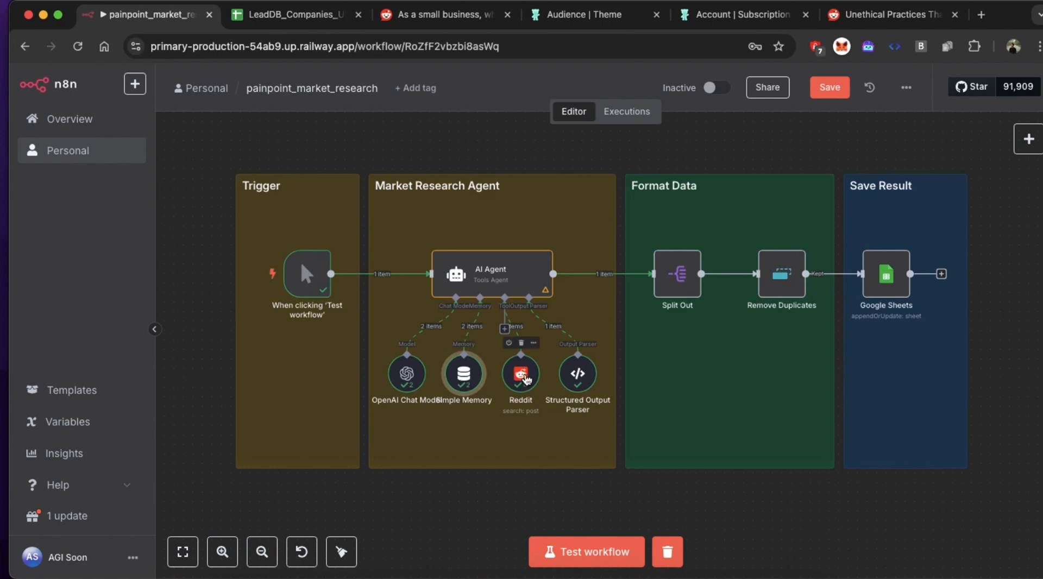
- Open the Reddit tool node and examine the available Operation and Location options, leaving them at Search and Subreddit
double_click(521, 375)
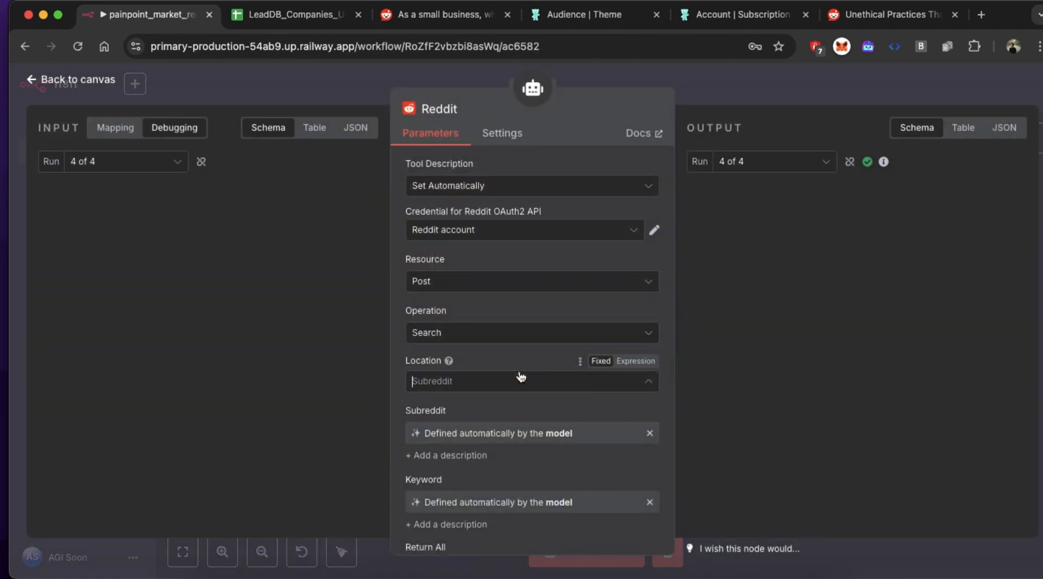
click(521, 378)
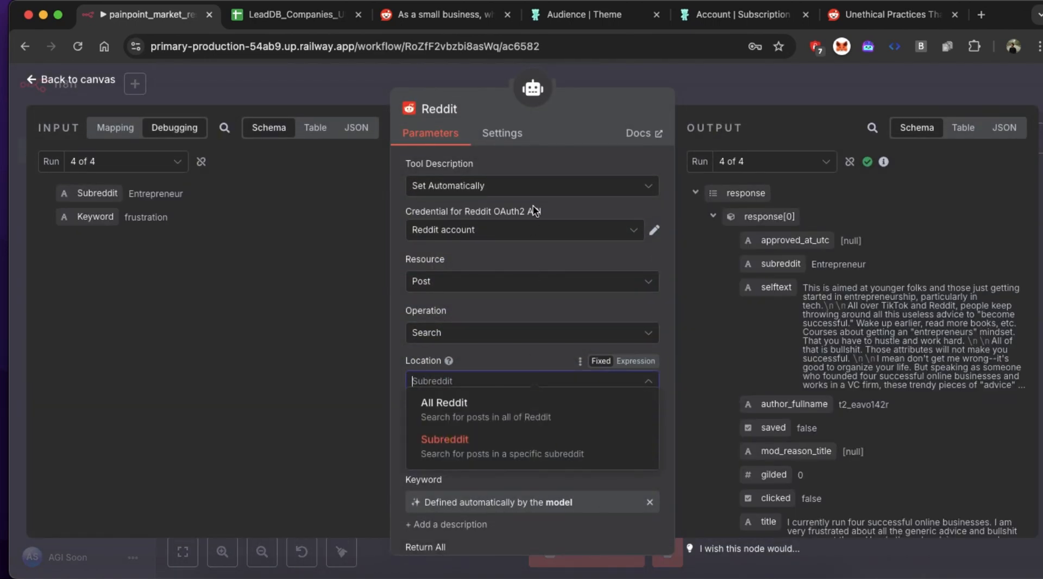
click(546, 141)
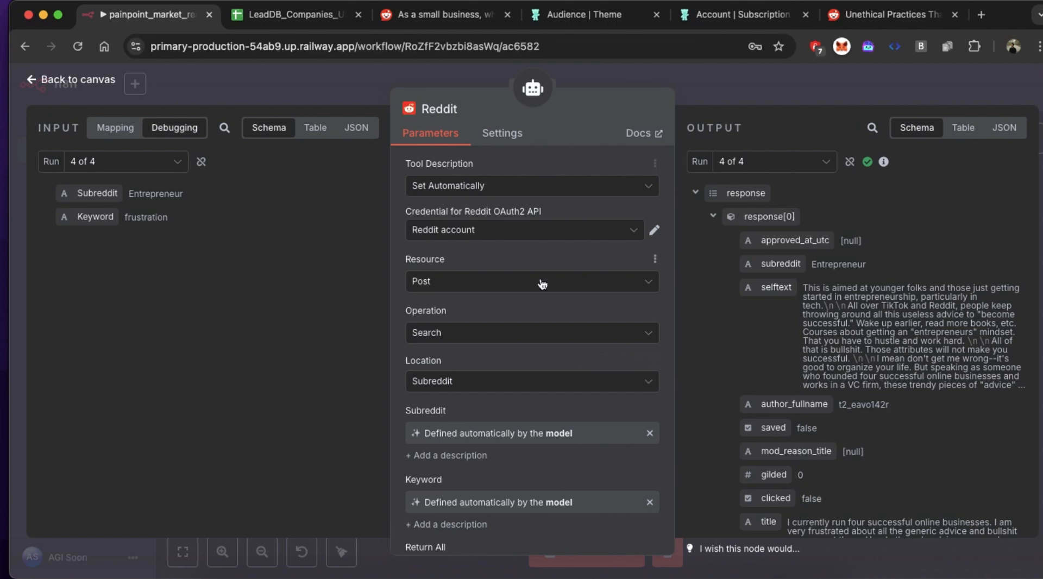
scroll(540, 282, down, 2)
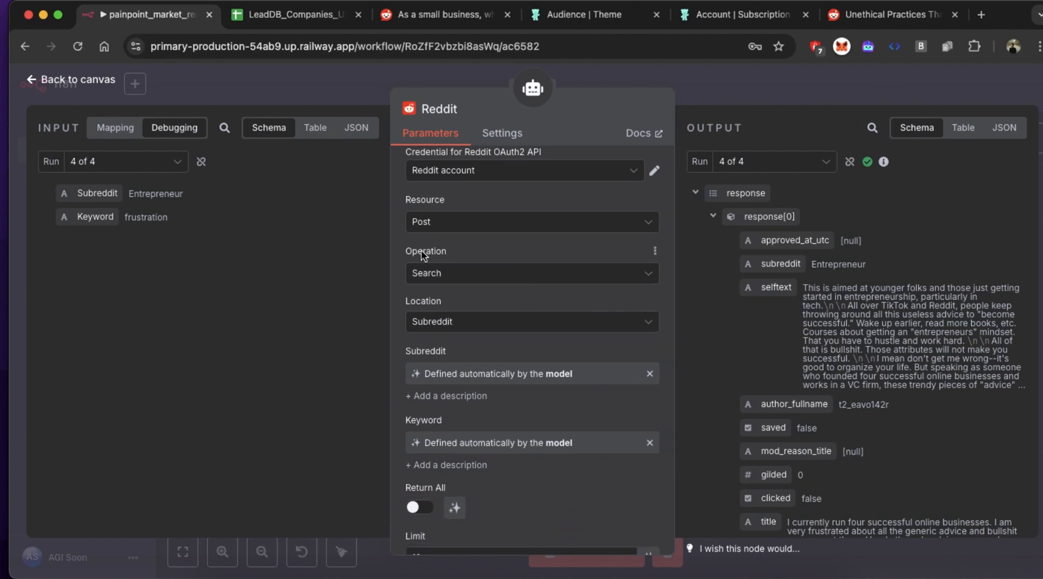
click(451, 275)
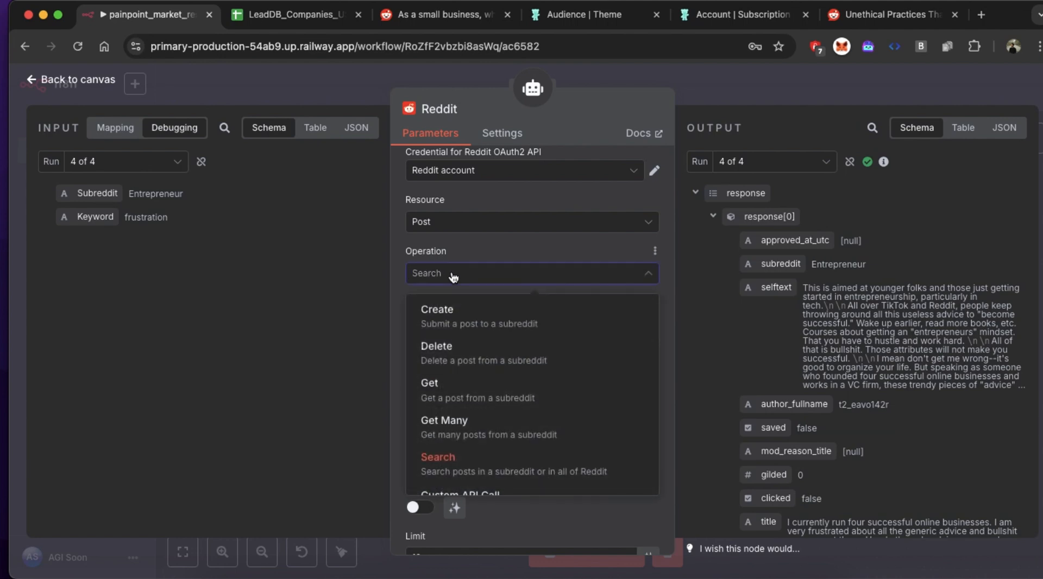
click(453, 275)
click(508, 324)
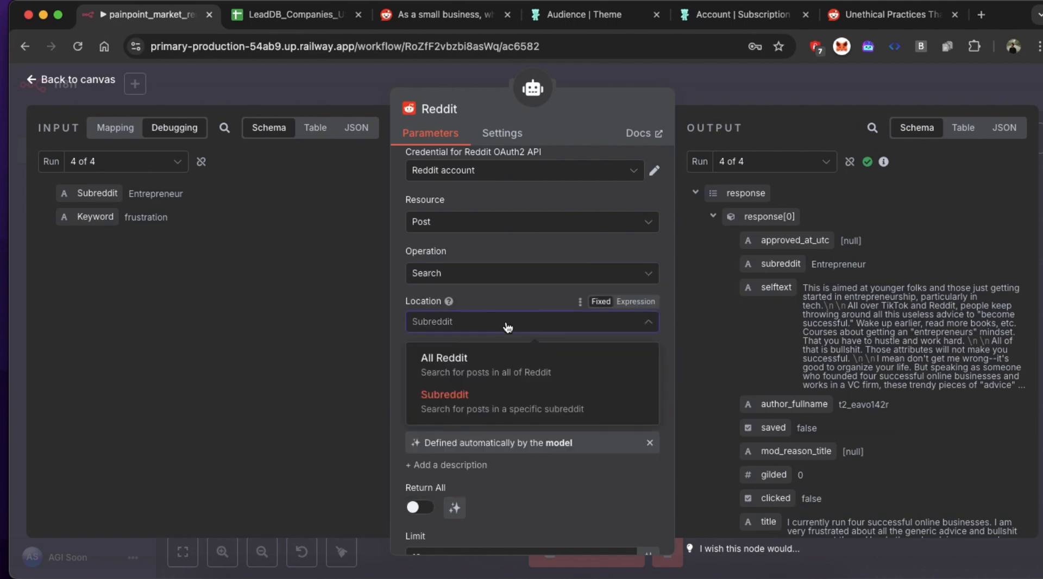
click(507, 326)
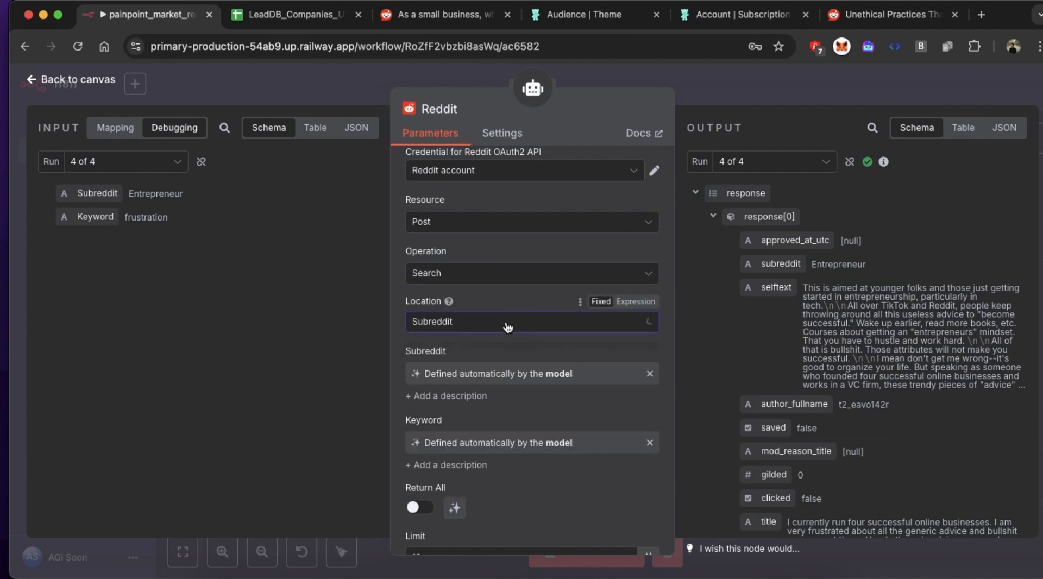
- Review the Reddit node's Subreddit, Keyword, Return All, Limit and Sort settings
scroll(566, 402, down, 3)
scroll(569, 411, down, 1)
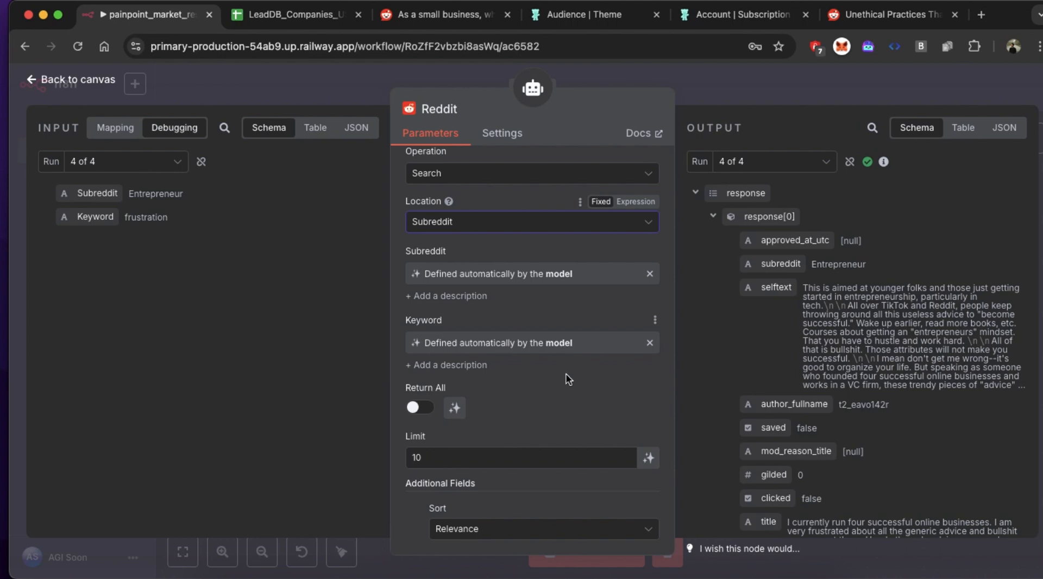
scroll(570, 378, down, 1)
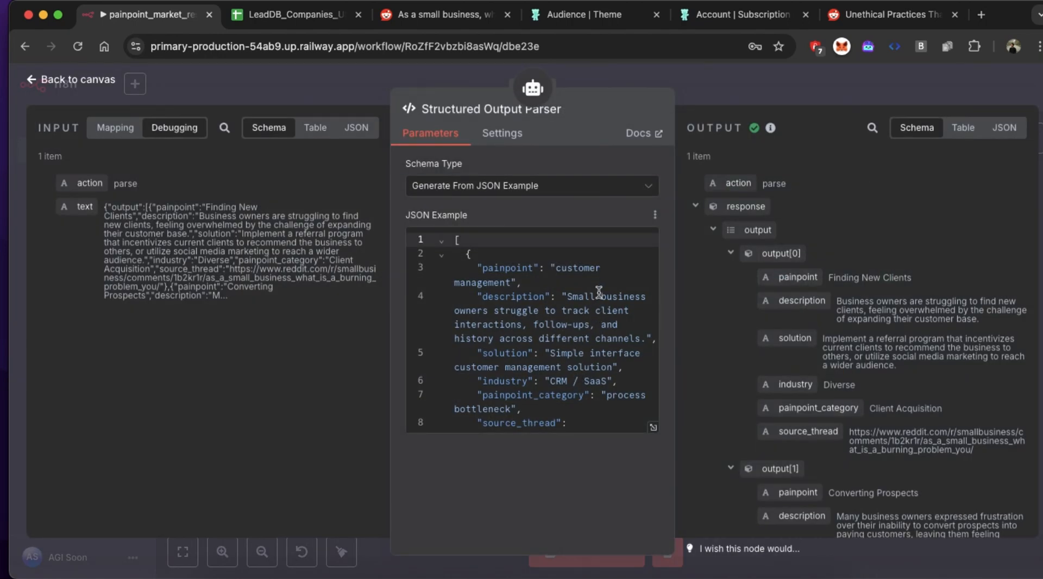
- Skim the Structured Output Parser's JSON example and check its Schema Type setting
scroll(597, 288, down, 2)
scroll(621, 316, down, 3)
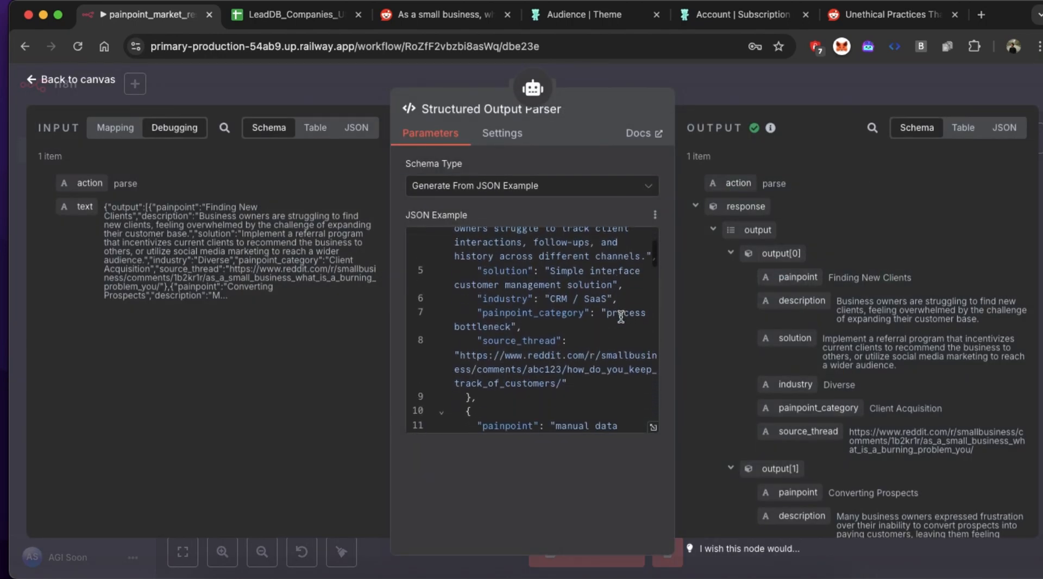
scroll(621, 316, up, 5)
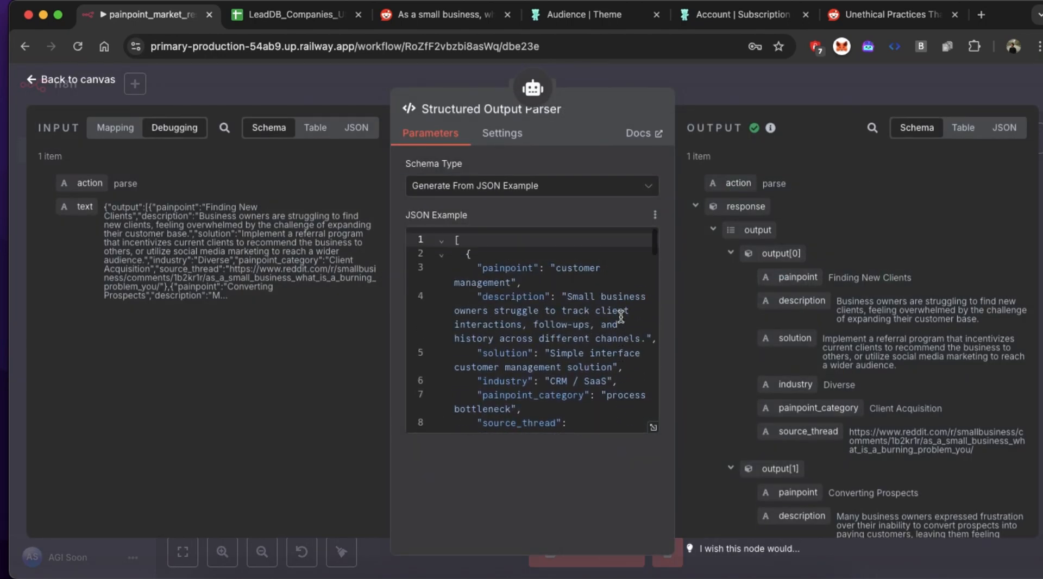
click(578, 186)
click(577, 186)
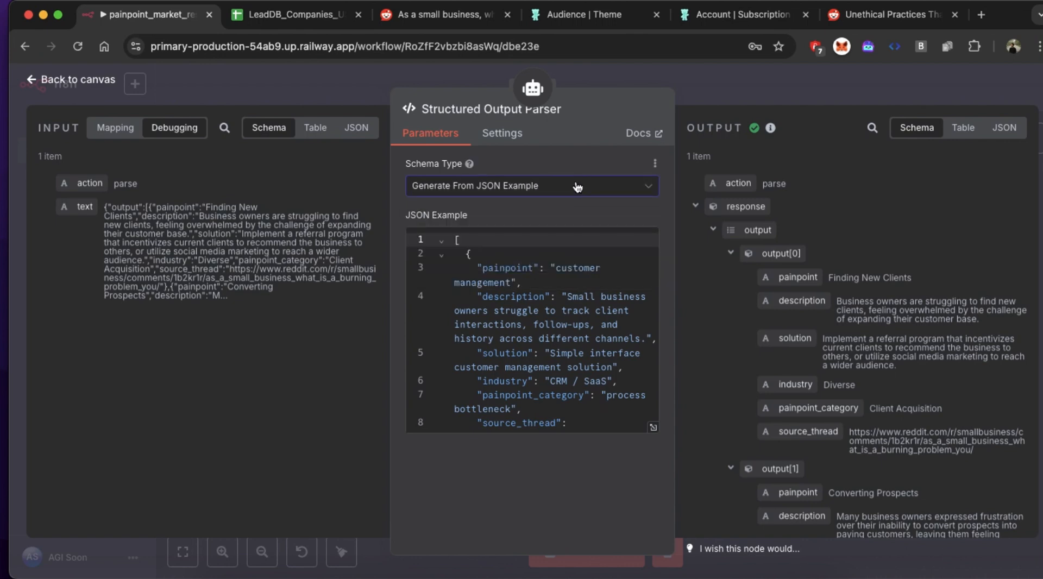
- Go through the first entry of the parser's JSON example field by field, from painpoint to source_thread
click(570, 279)
double_click(501, 266)
scroll(501, 263, down, 1)
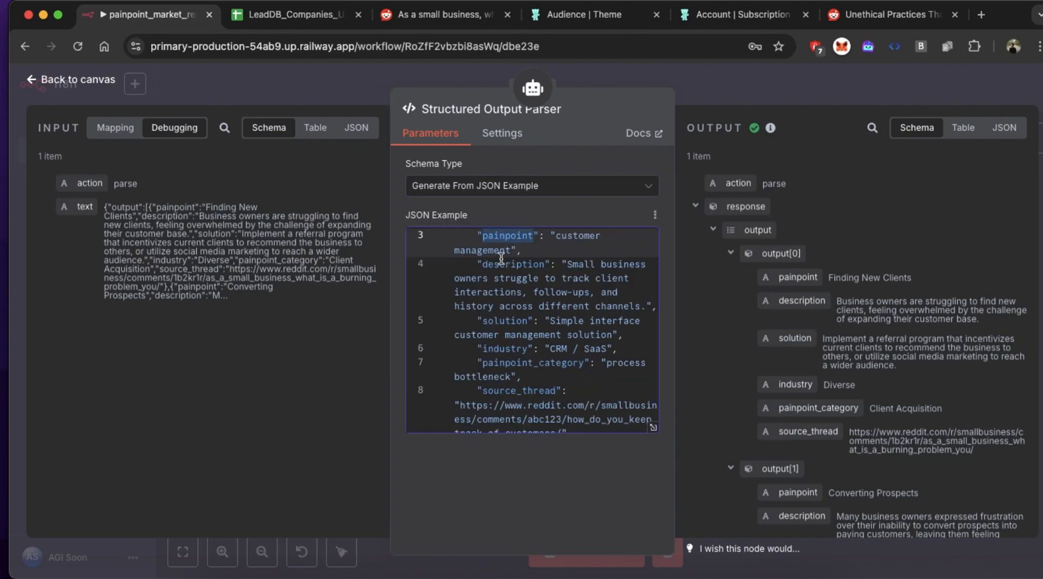
double_click(501, 263)
double_click(505, 319)
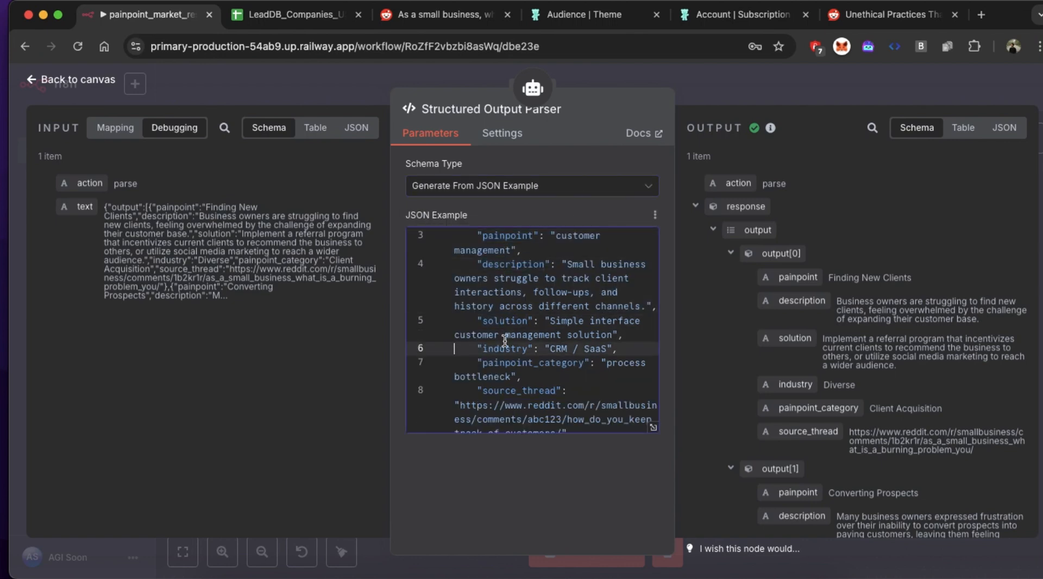
double_click(506, 342)
triple_click(506, 341)
scroll(576, 346, down, 2)
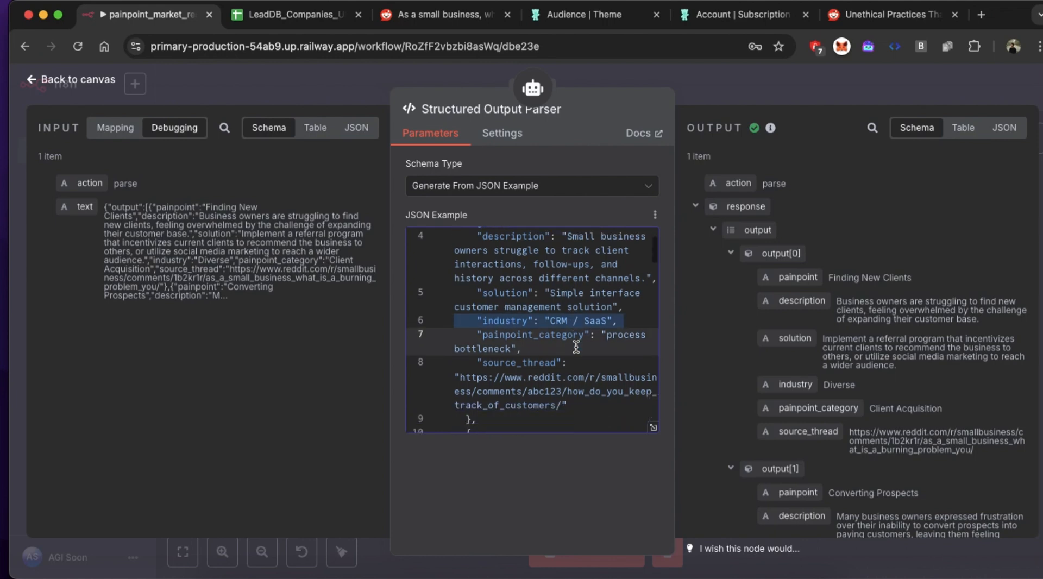
scroll(576, 347, down, 1)
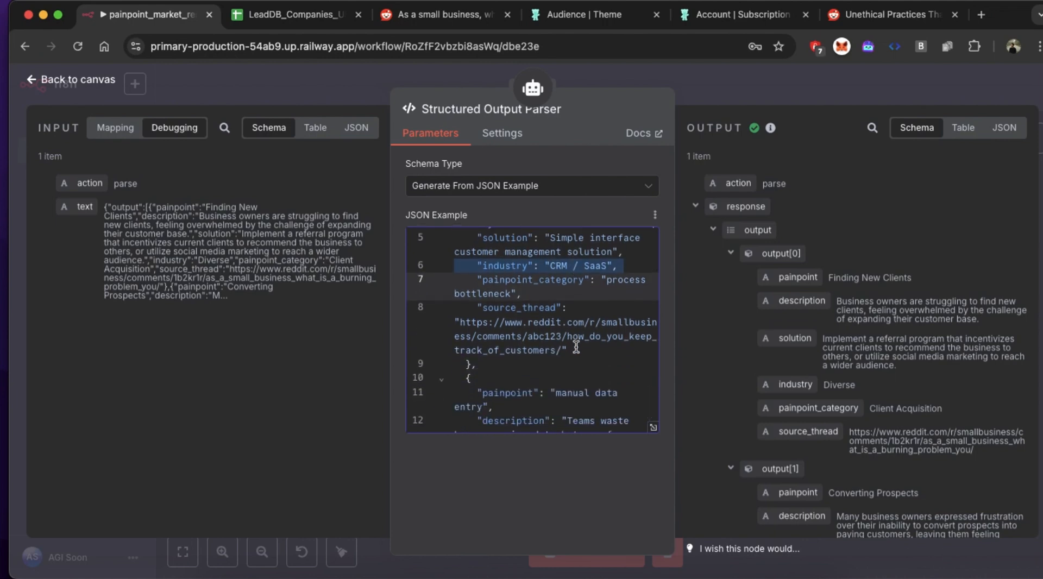
scroll(576, 346, down, 2)
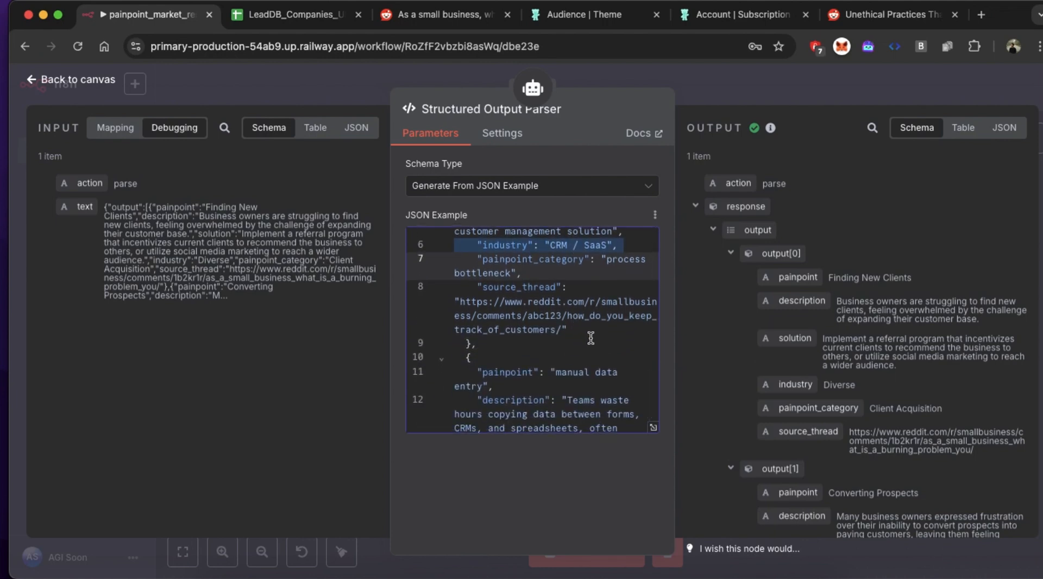
- Read the remaining sample entries in the parser's JSON example and return to the workflow canvas
scroll(602, 369, down, 5)
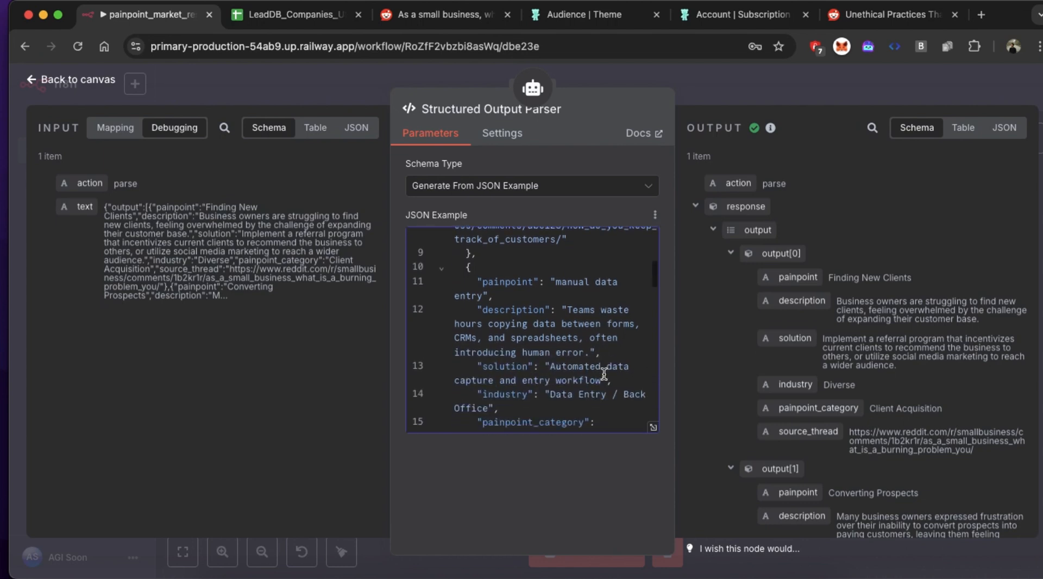
scroll(604, 374, down, 2)
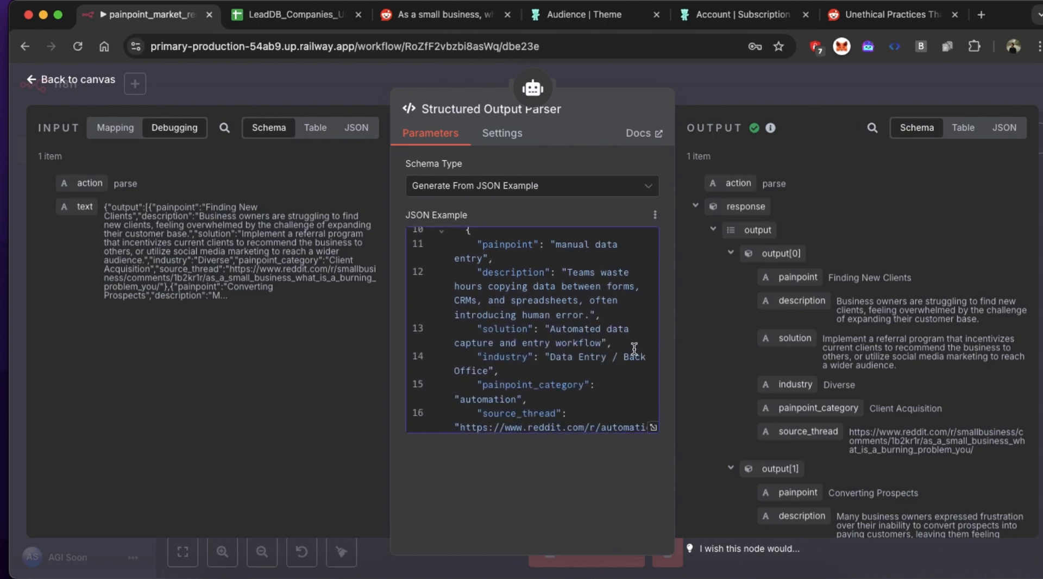
scroll(634, 348, down, 3)
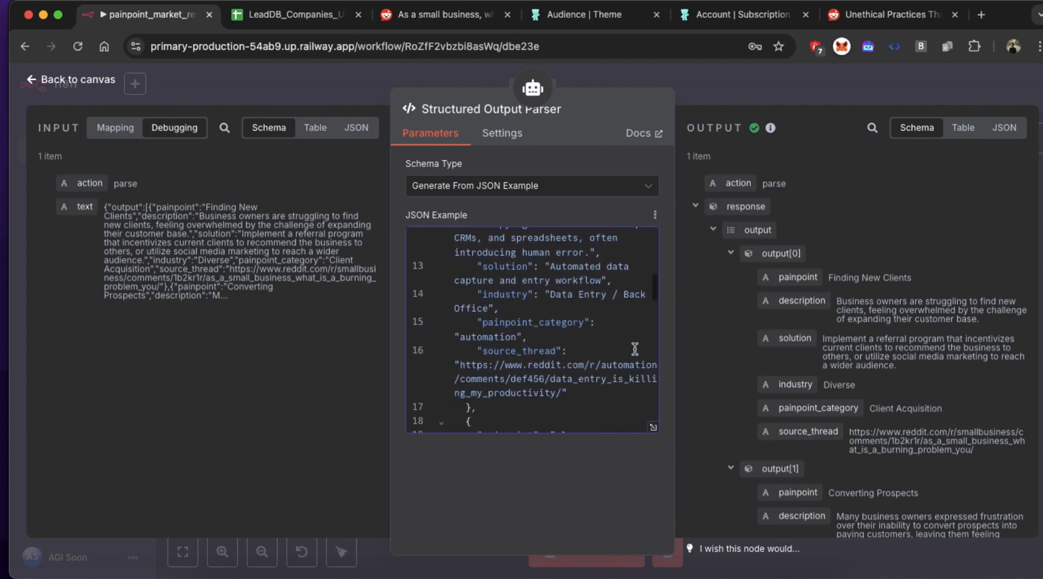
scroll(635, 349, down, 5)
scroll(635, 348, down, 5)
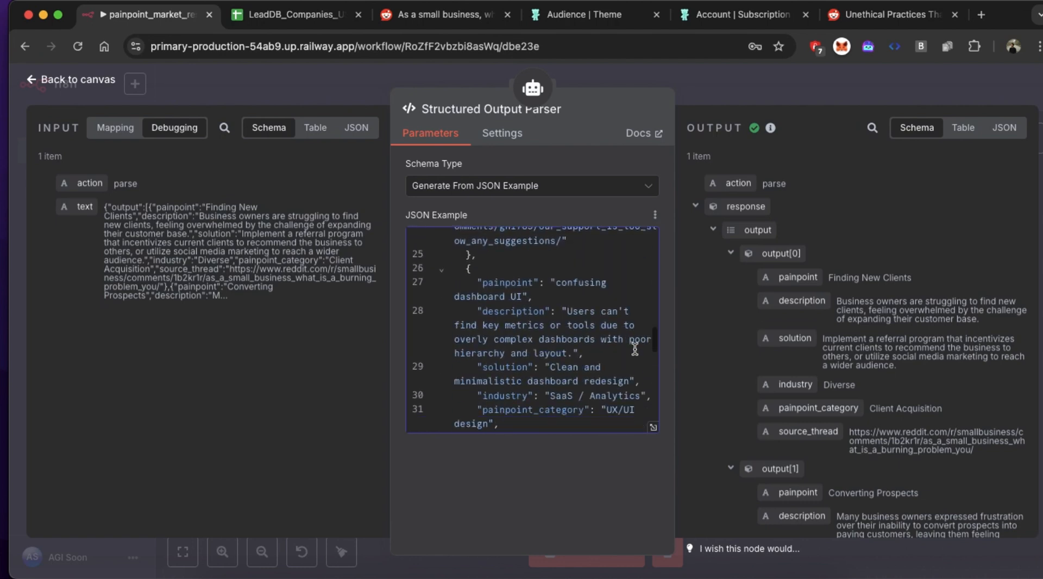
scroll(634, 356, up, 5)
scroll(634, 356, up, 10)
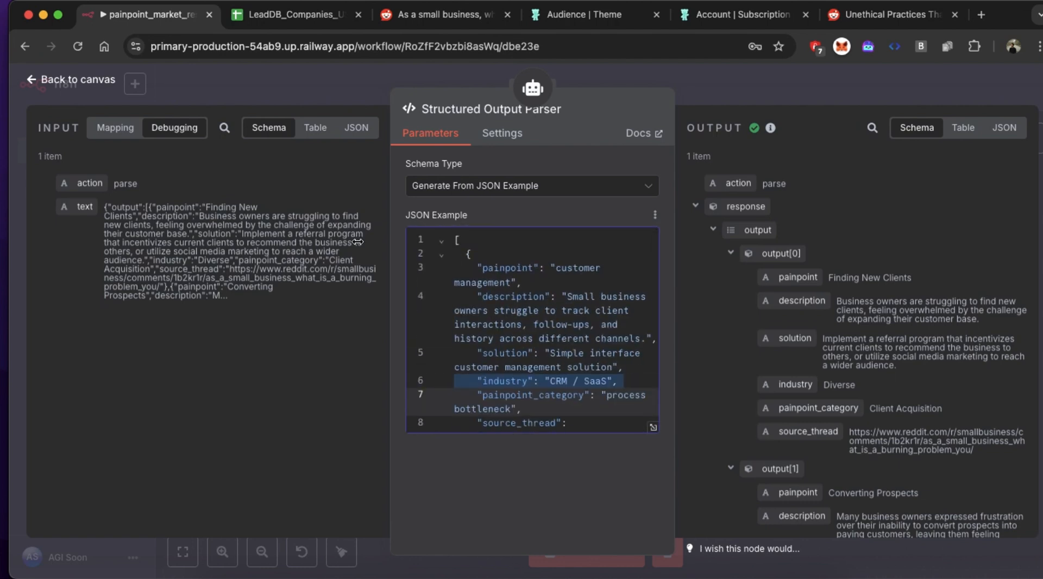
click(94, 88)
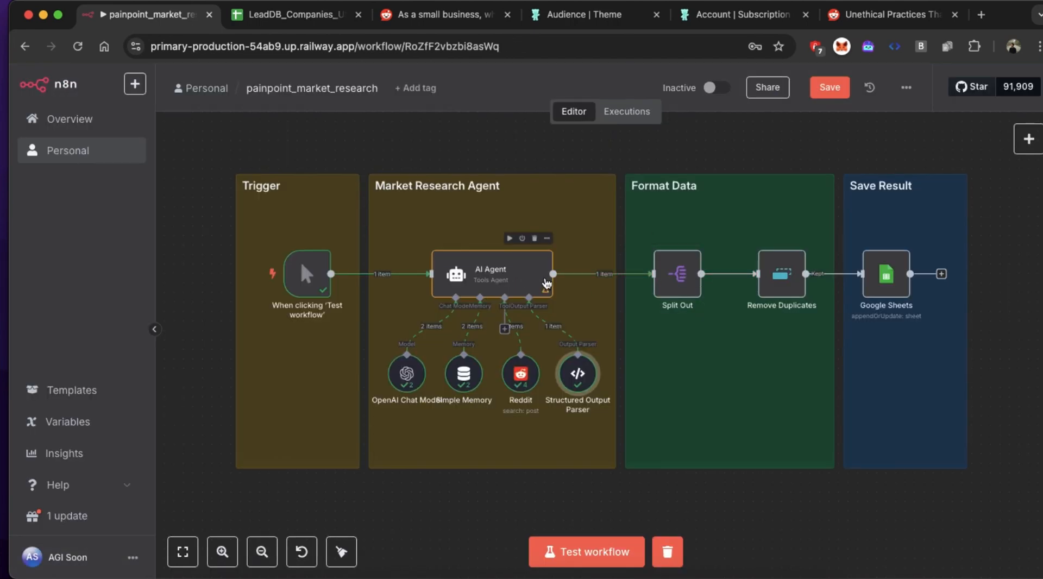
- Reopen the AI Agent node and show its output as a table
click(501, 281)
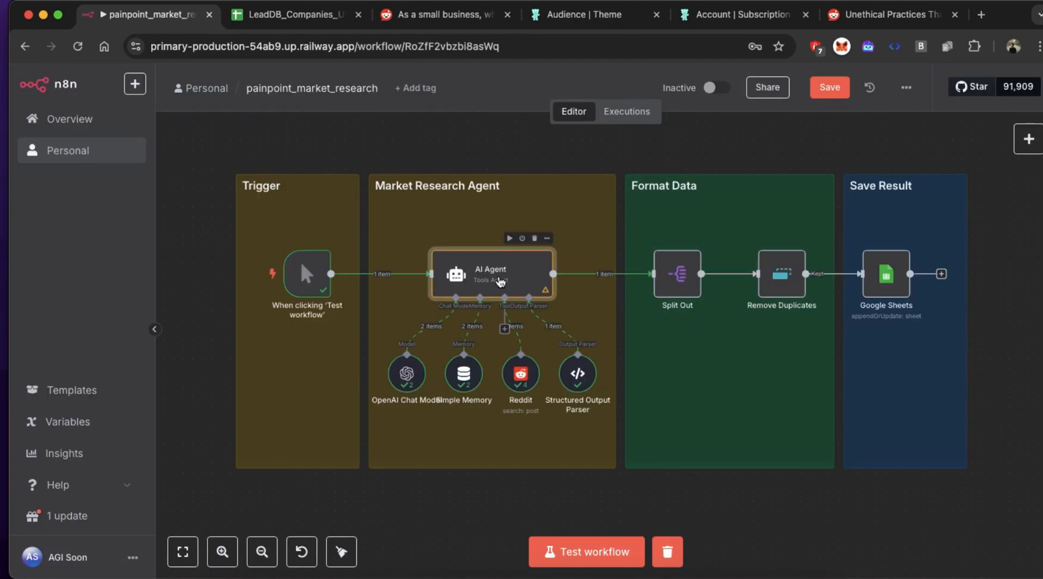
double_click(500, 281)
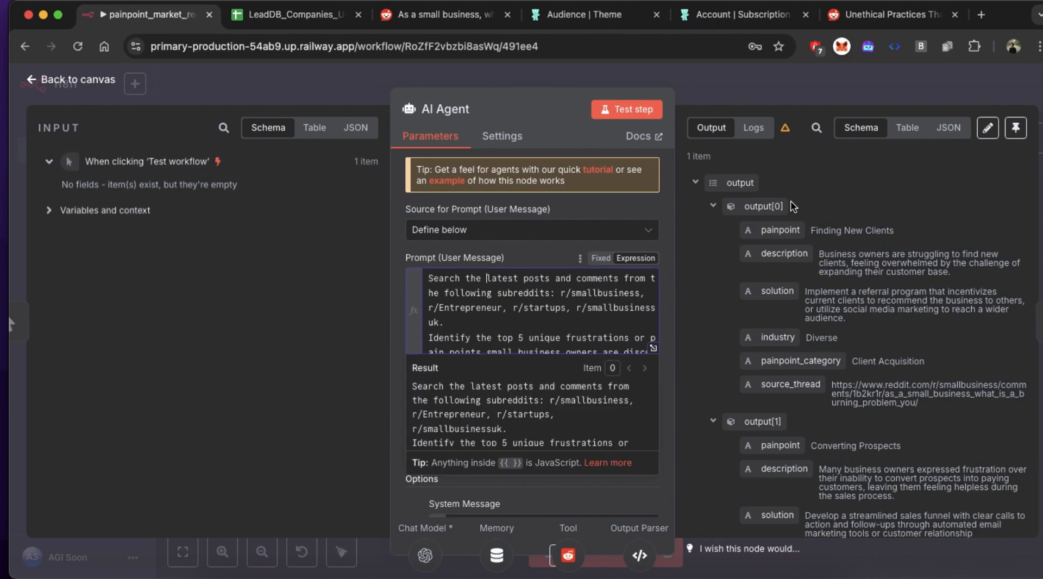
click(906, 128)
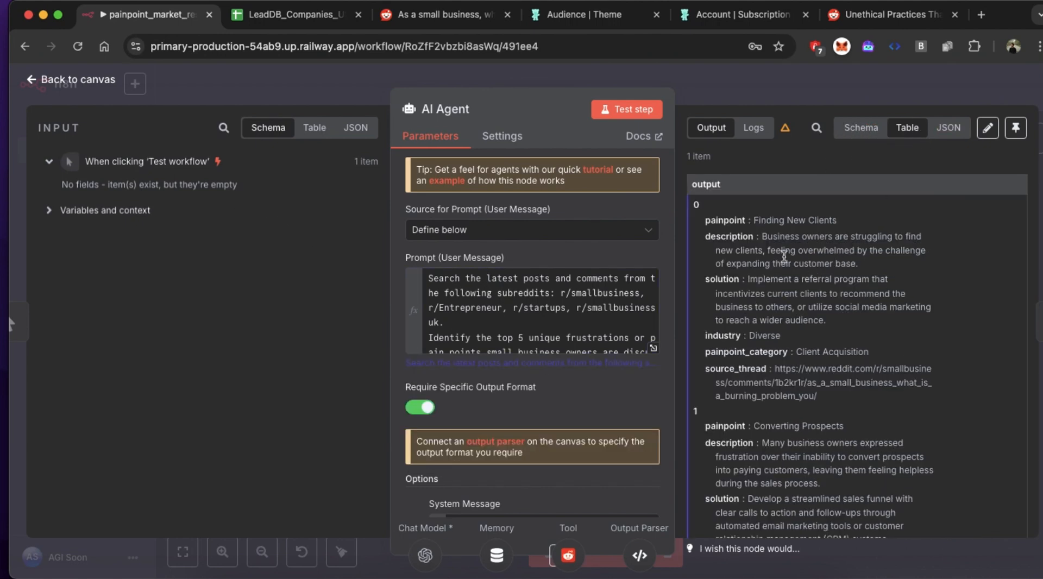
- Go through the first entry of the AI Agent's table output, from painpoint to source_thread, and return to the workflow canvas
drag(707, 220, 858, 222)
drag(706, 236, 874, 267)
click(874, 267)
drag(706, 279, 839, 324)
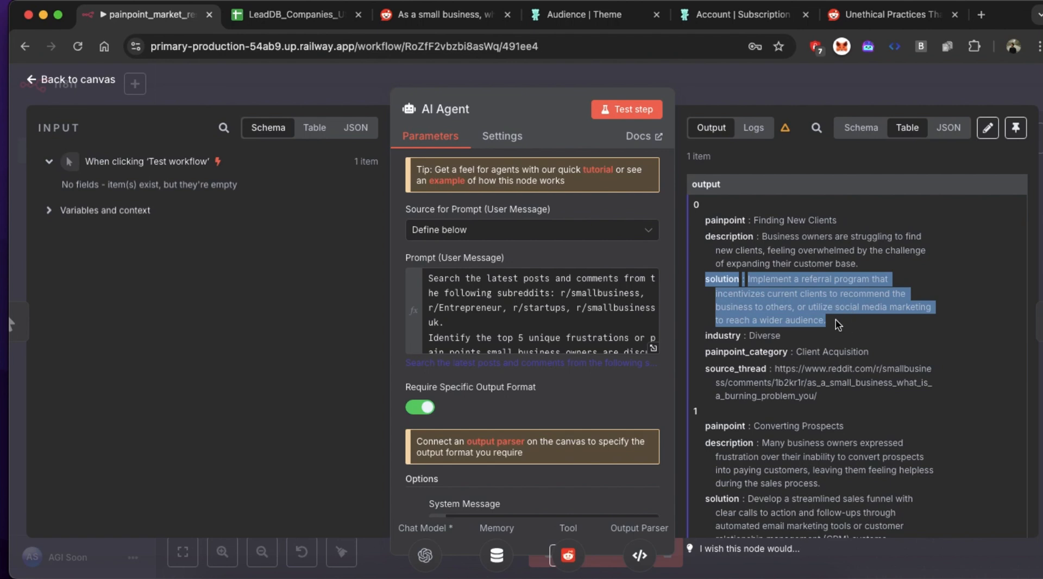
triple_click(732, 342)
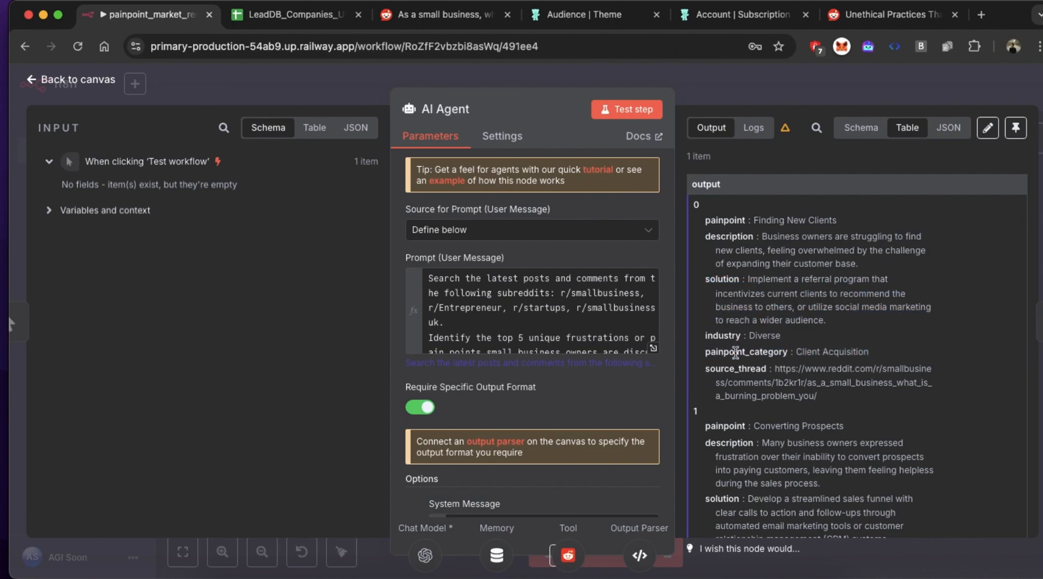
triple_click(736, 353)
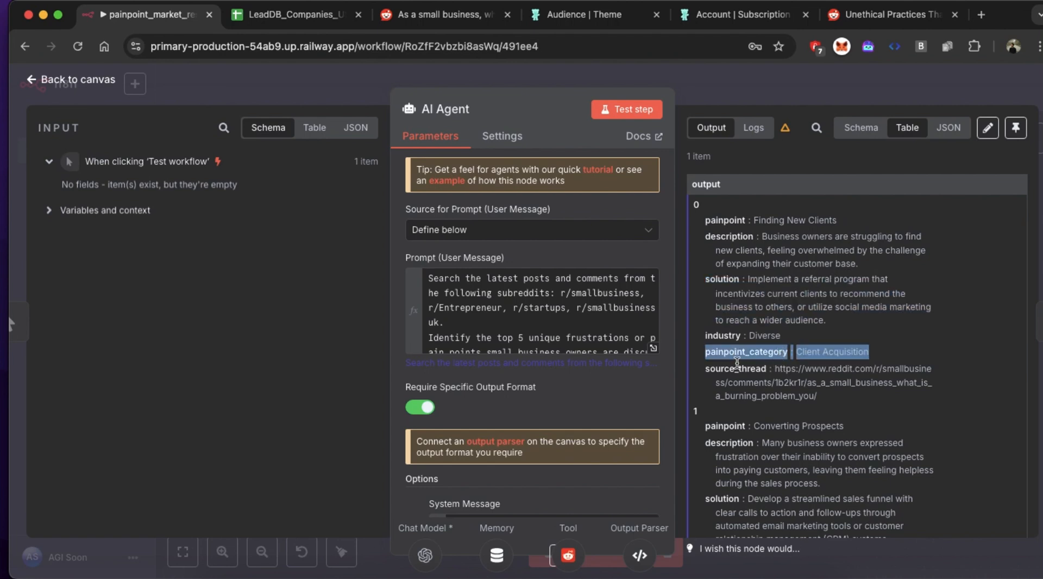
drag(708, 358, 814, 401)
click(840, 409)
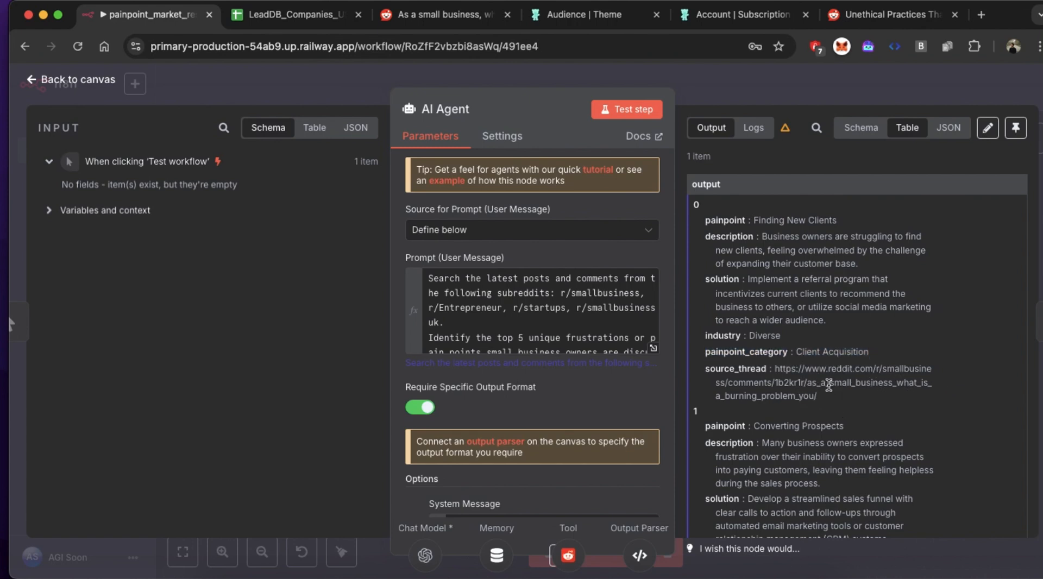
key(Escape)
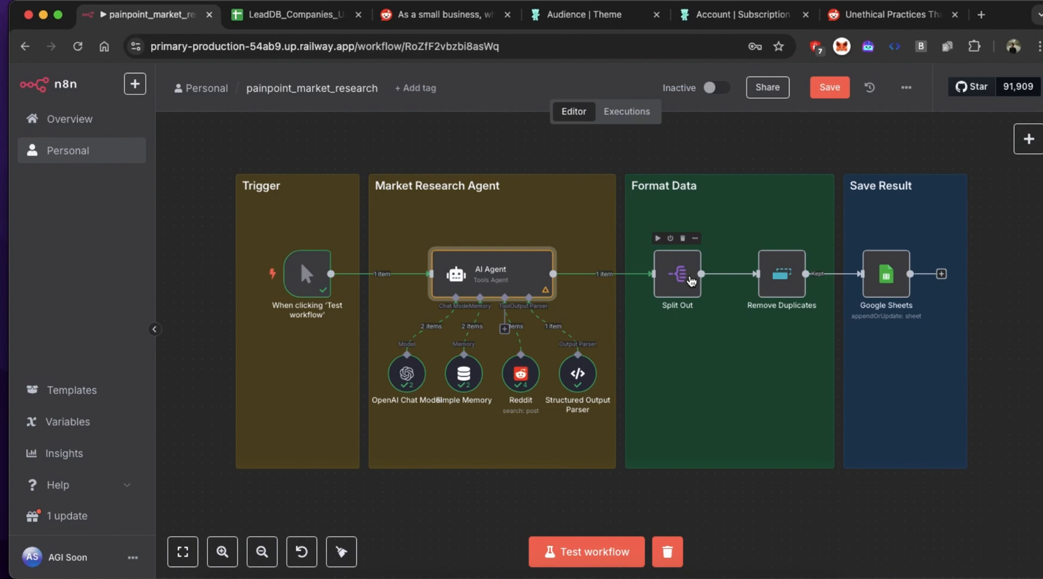
- Review the Split Out node's field to split, Include setting and available extra options, and return to the canvas
double_click(691, 281)
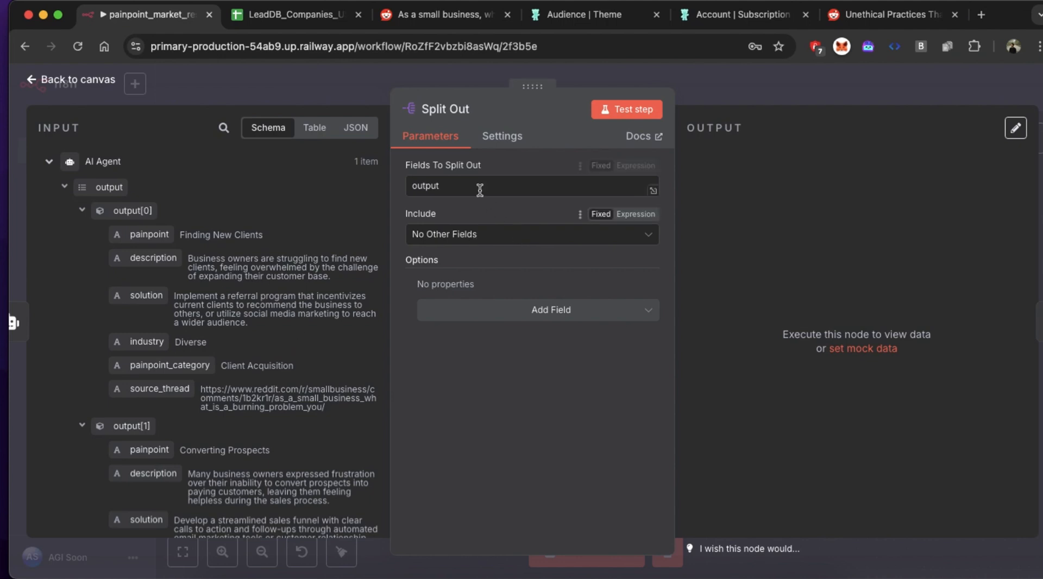
click(486, 234)
click(487, 234)
click(499, 312)
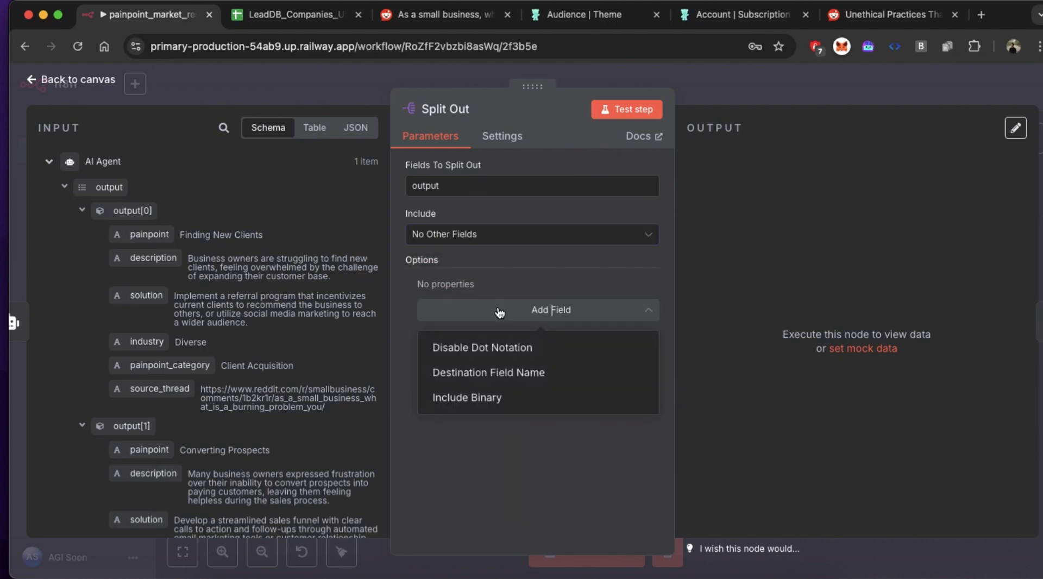
click(499, 309)
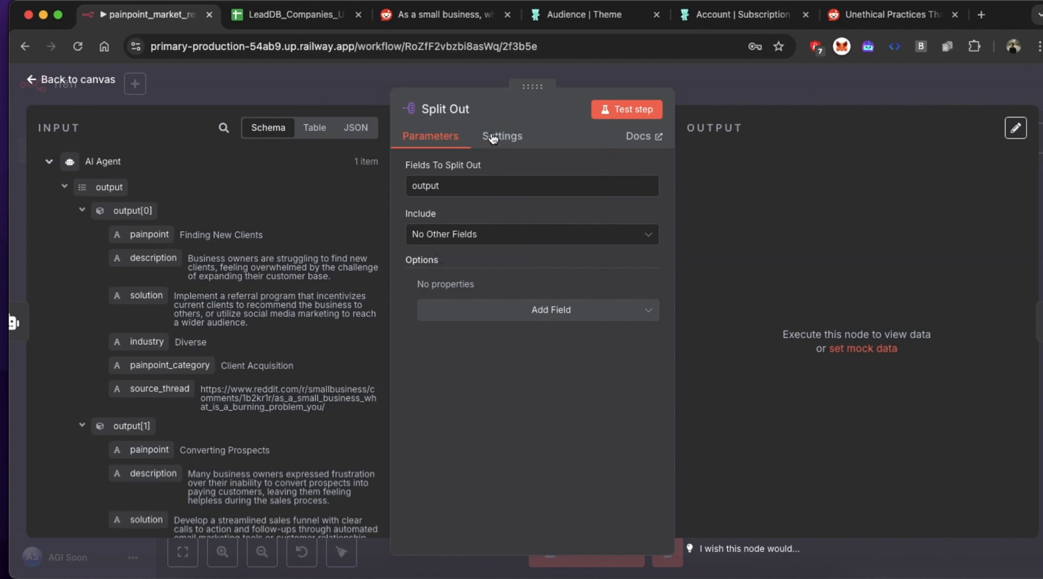
click(64, 83)
- Open the Remove Duplicates node and review its operation, the source_thread dedupe expression and the History Size setting
double_click(782, 272)
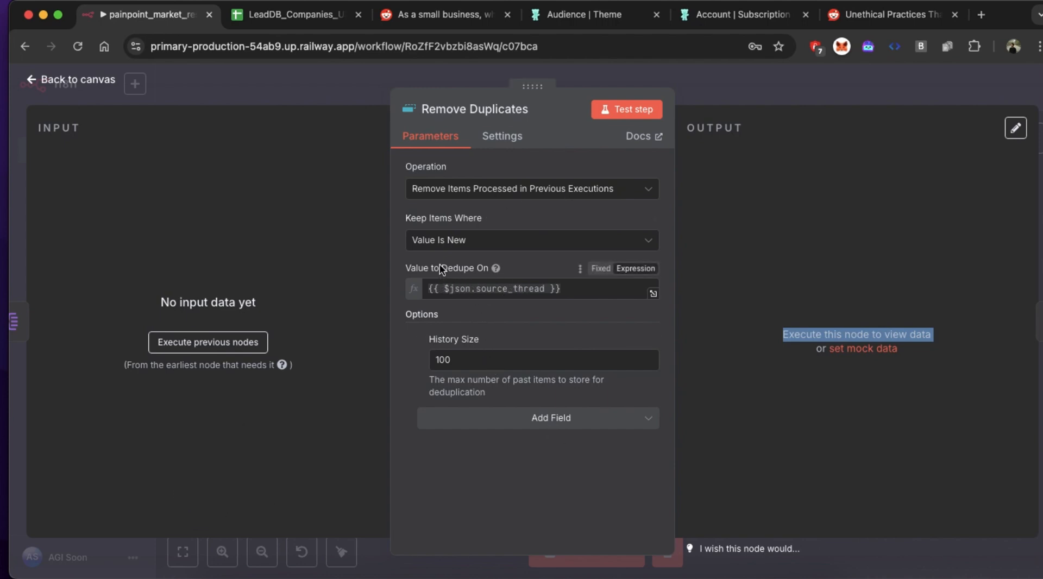
triple_click(482, 288)
click(481, 289)
triple_click(518, 287)
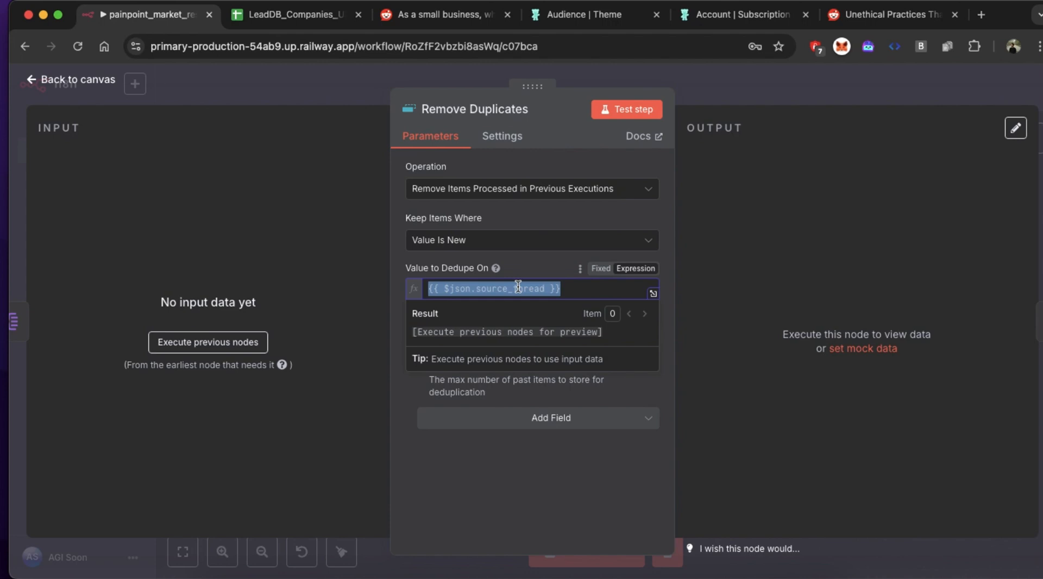
click(476, 363)
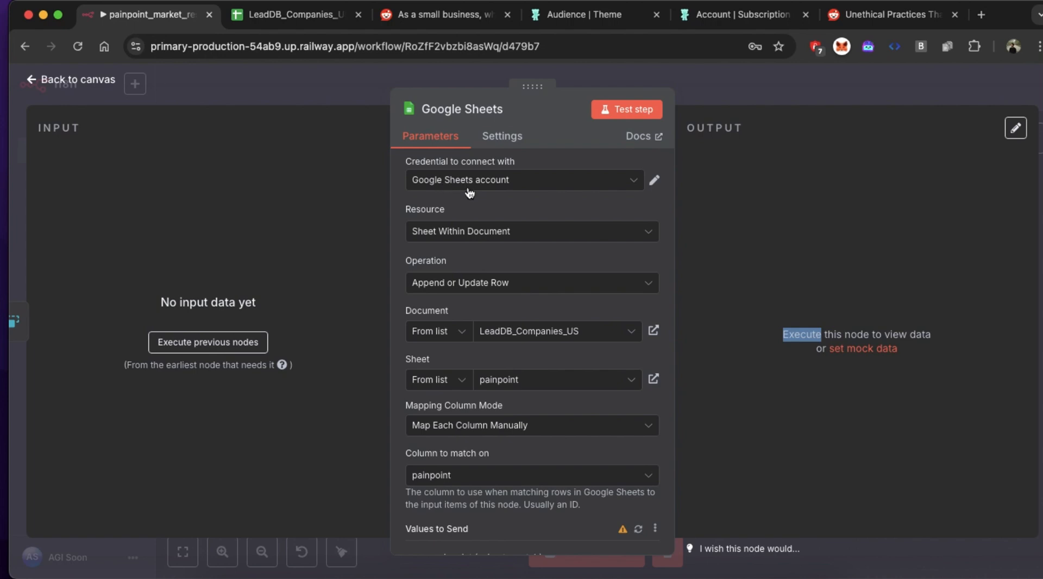
- Review the Google Sheets node's operation and check which document and sheet it writes to
scroll(476, 247, down, 1)
scroll(476, 247, down, 1)
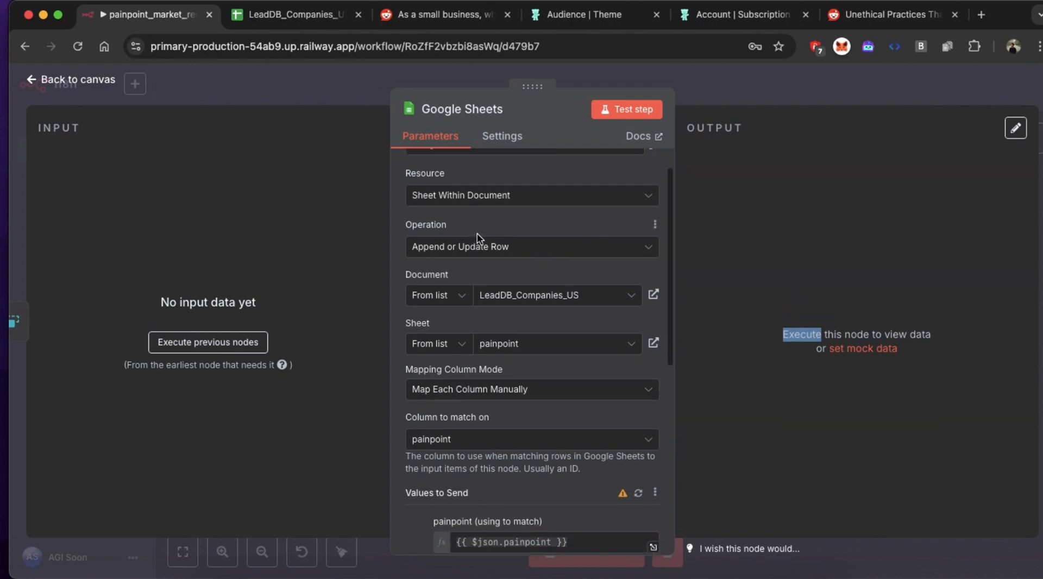
click(506, 299)
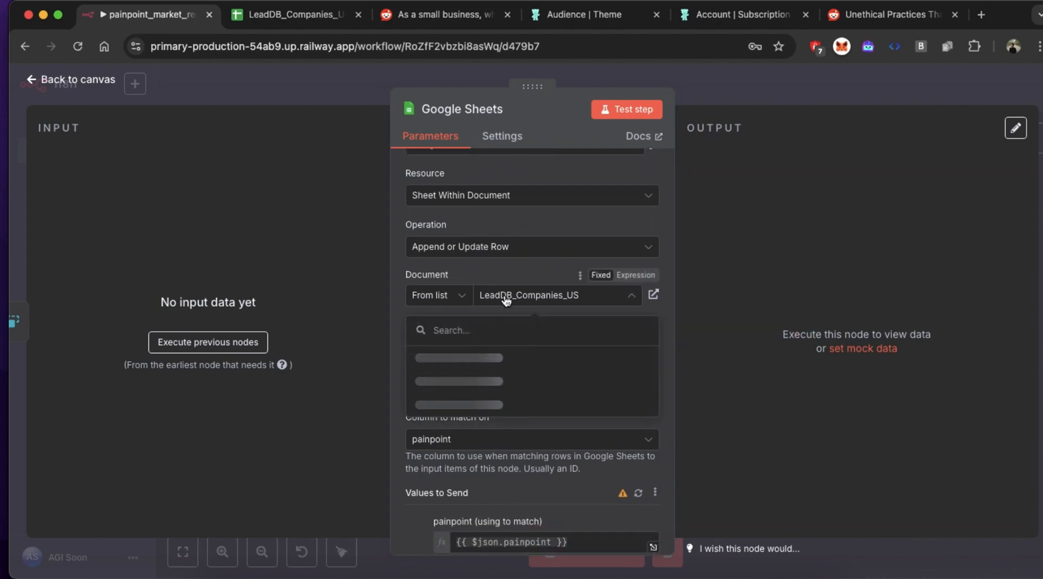
click(492, 270)
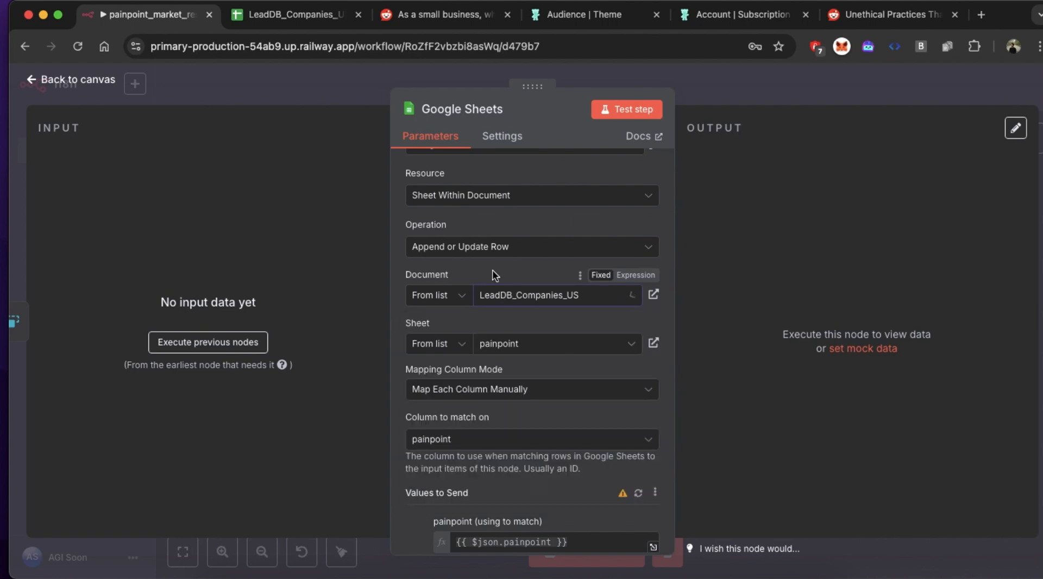
click(530, 348)
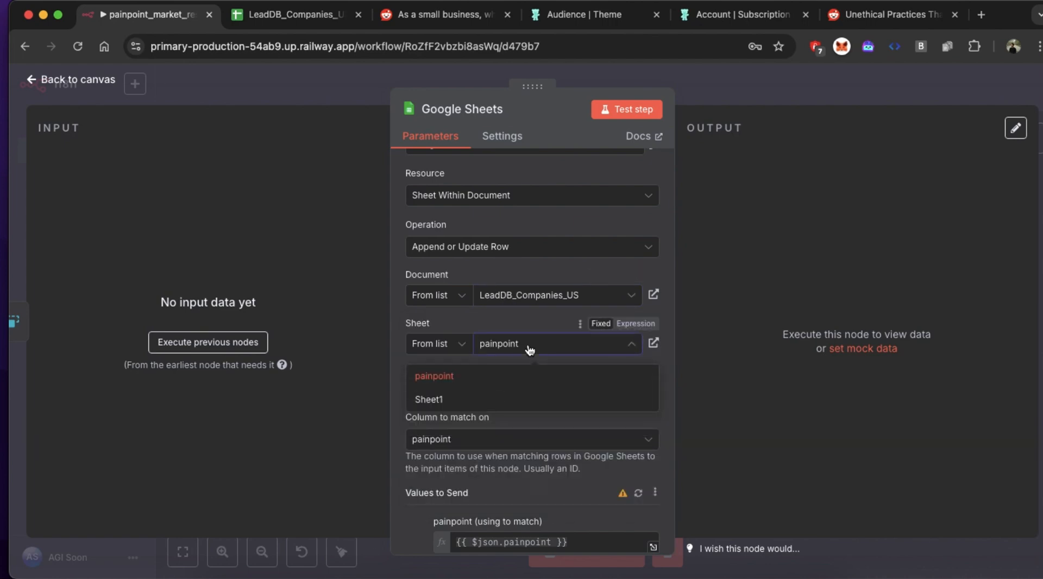
click(503, 322)
- Check the Google Sheets node's column mapping mode, the column to match on and the expressions mapped to each column
scroll(504, 322, down, 3)
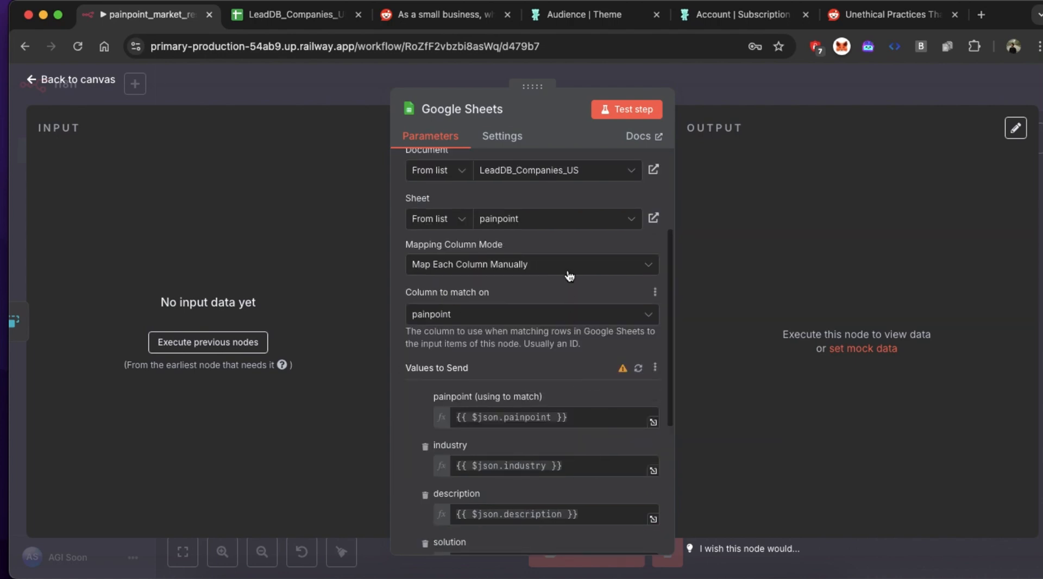
click(569, 268)
click(568, 268)
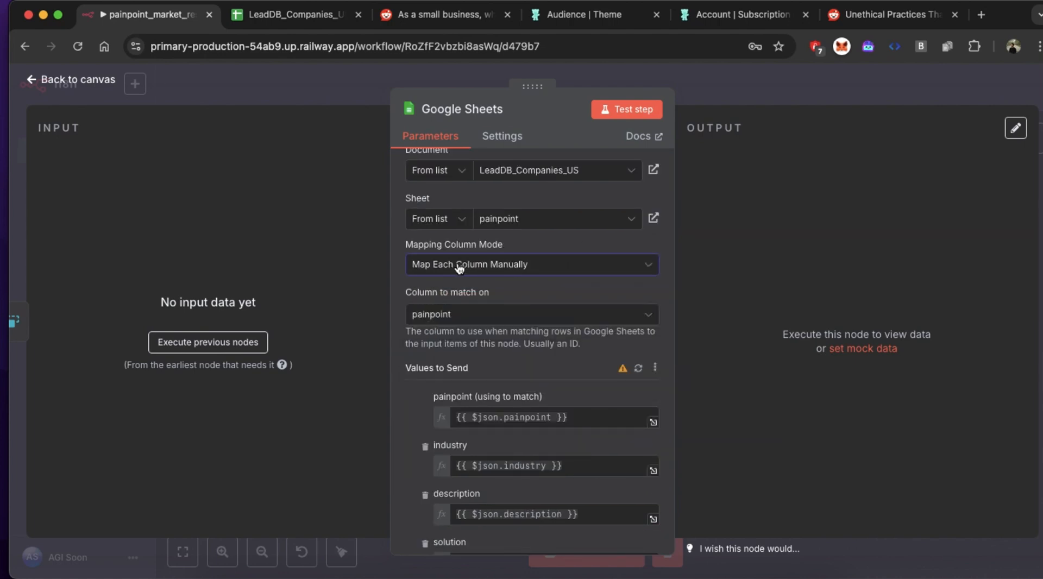
click(565, 325)
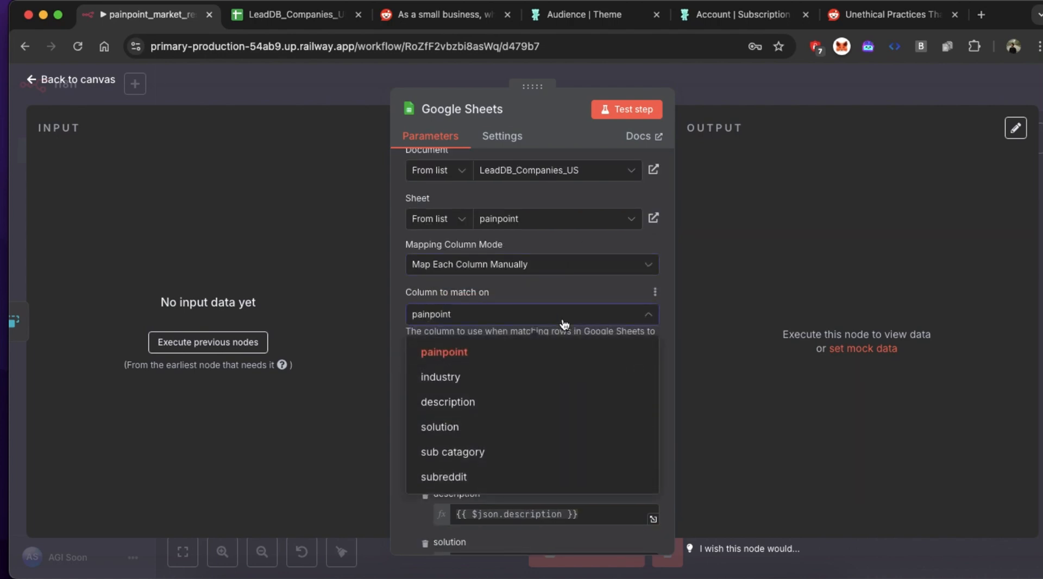
click(565, 325)
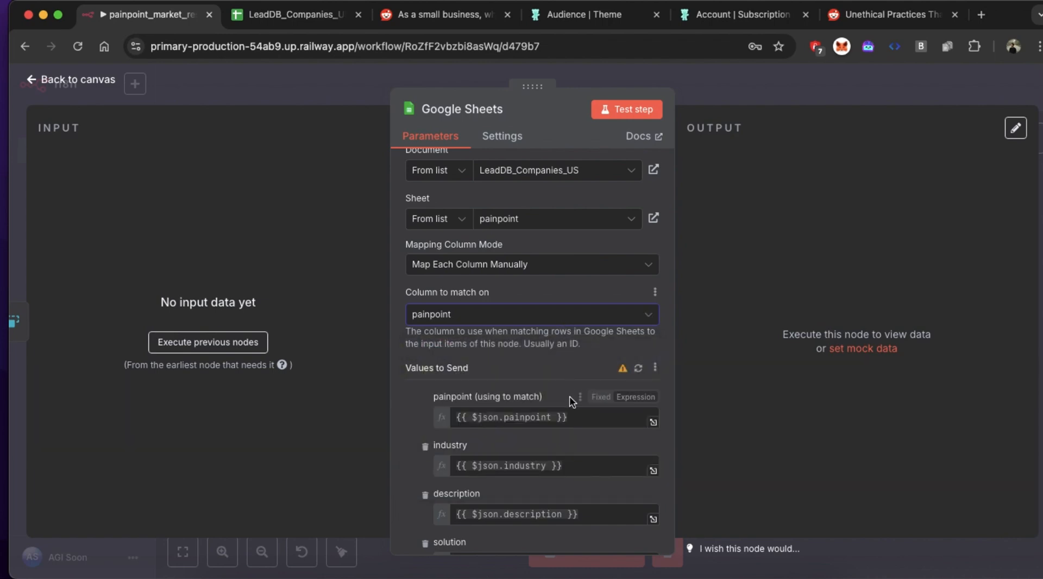
scroll(569, 396, down, 4)
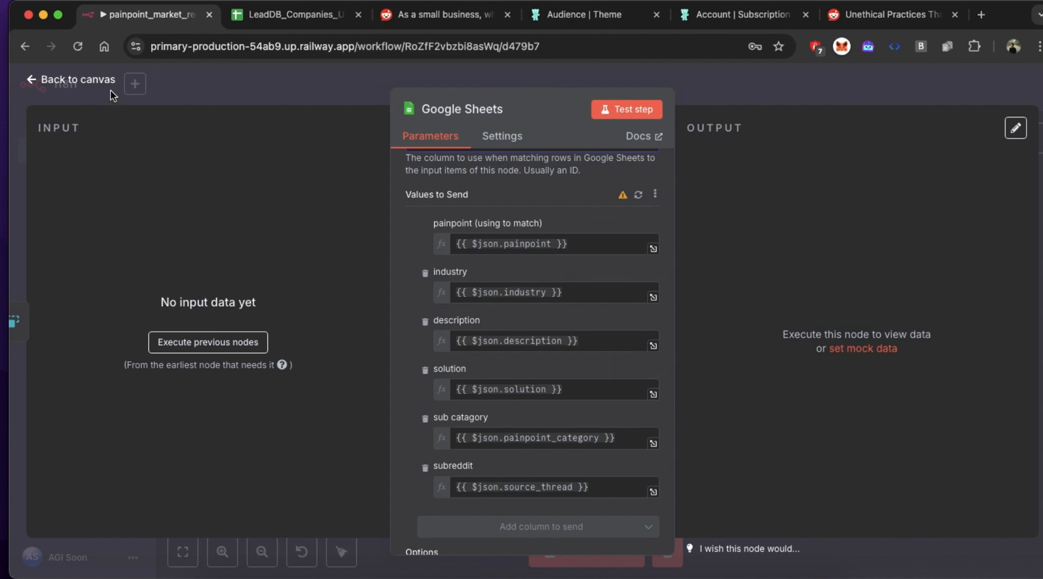
scroll(585, 425, down, 3)
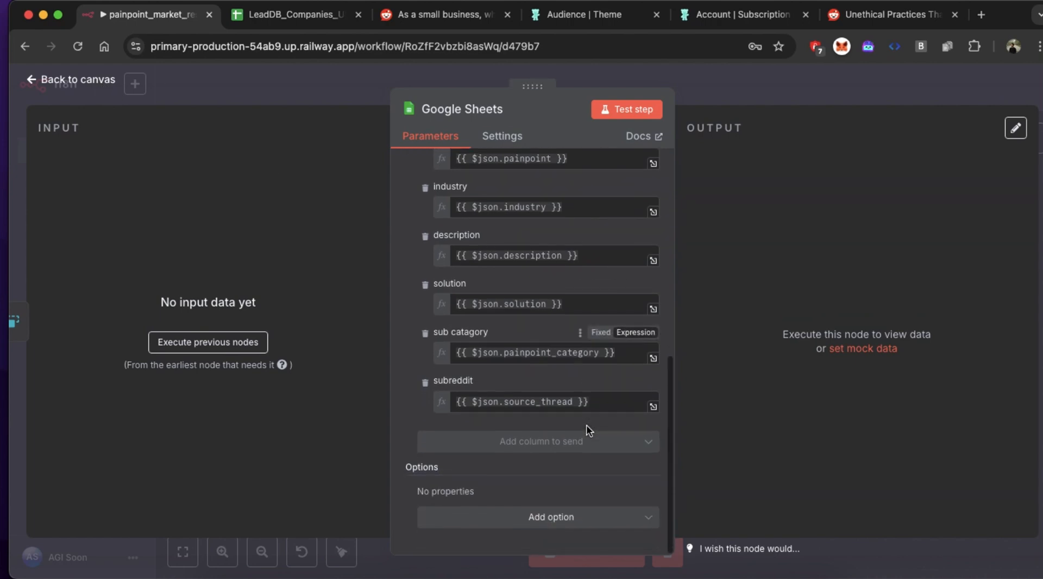
- Refresh the Google Sheets node's column list, remove the empty extra columns from Column 2 onward, and return to the canvas
scroll(585, 425, up, 5)
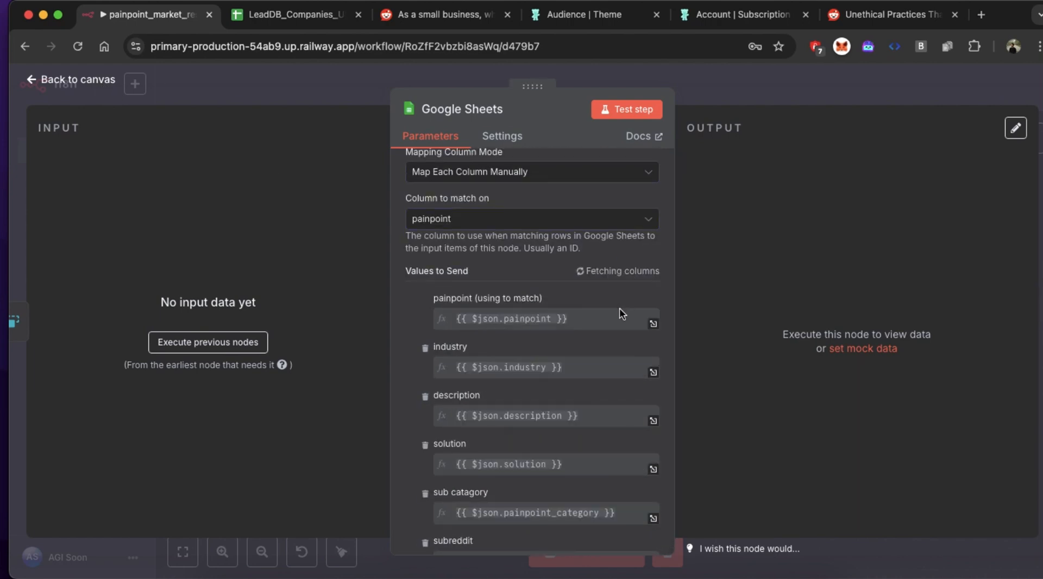
scroll(425, 386, down, 4)
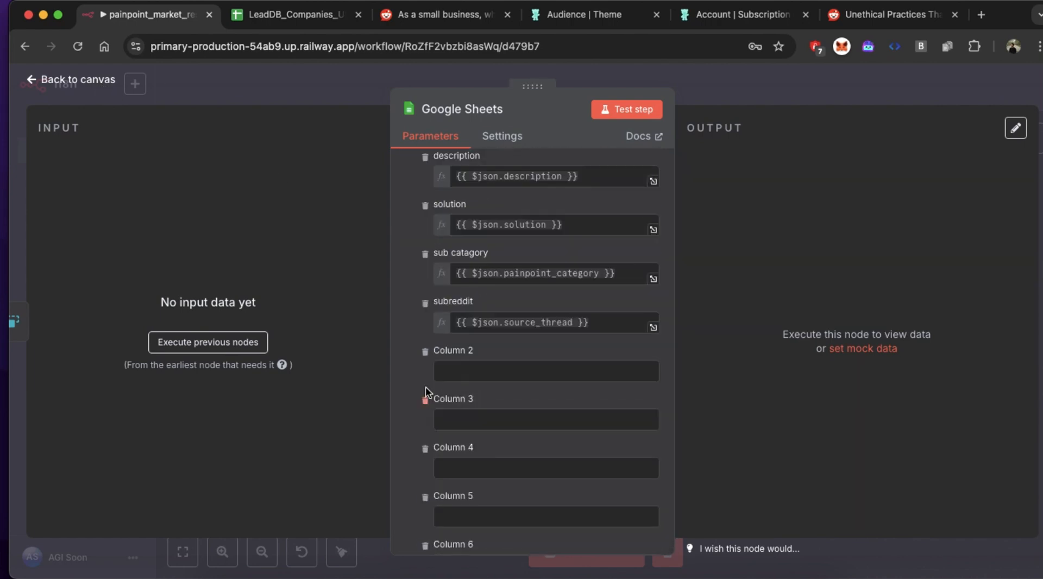
click(426, 356)
click(425, 356)
click(425, 356)
click(426, 356)
click(425, 356)
click(425, 355)
click(425, 355)
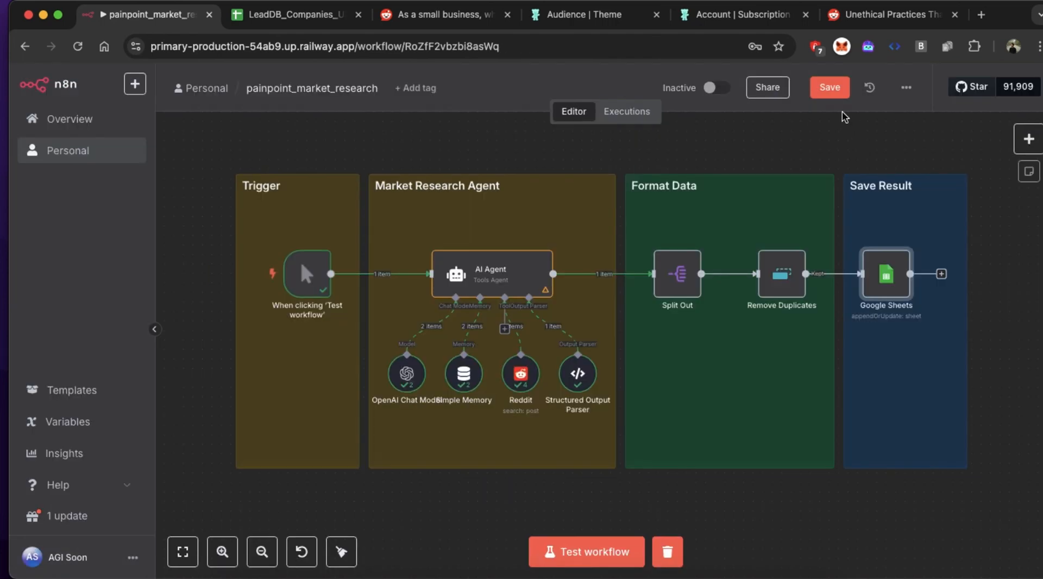
- Save the painpoint_market_research workflow and run a test of the whole workflow
click(830, 88)
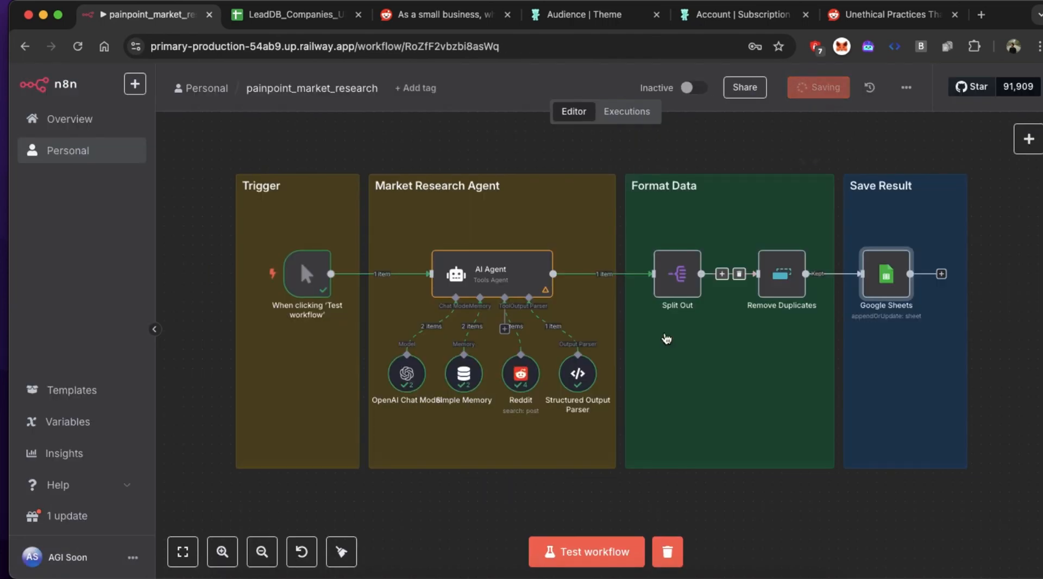
click(571, 553)
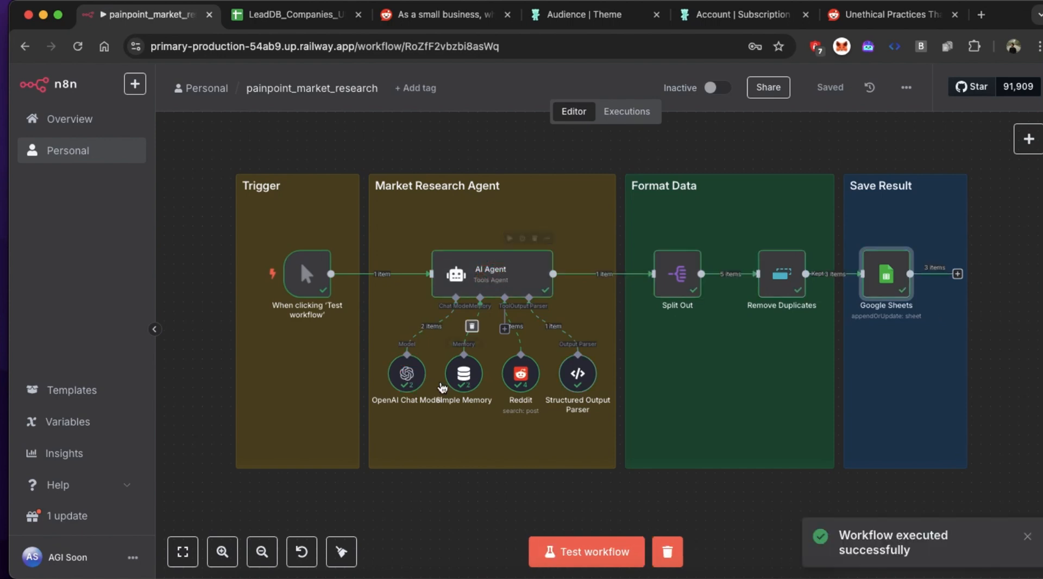
- Read through all pain point entries in the AI Agent's new output and return to the canvas
double_click(481, 274)
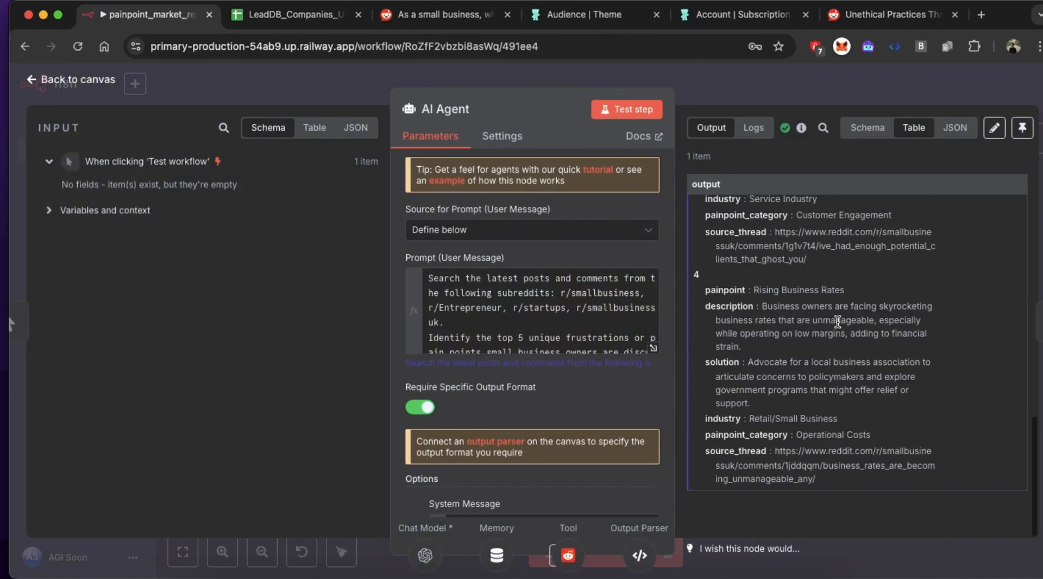
scroll(846, 367, up, 15)
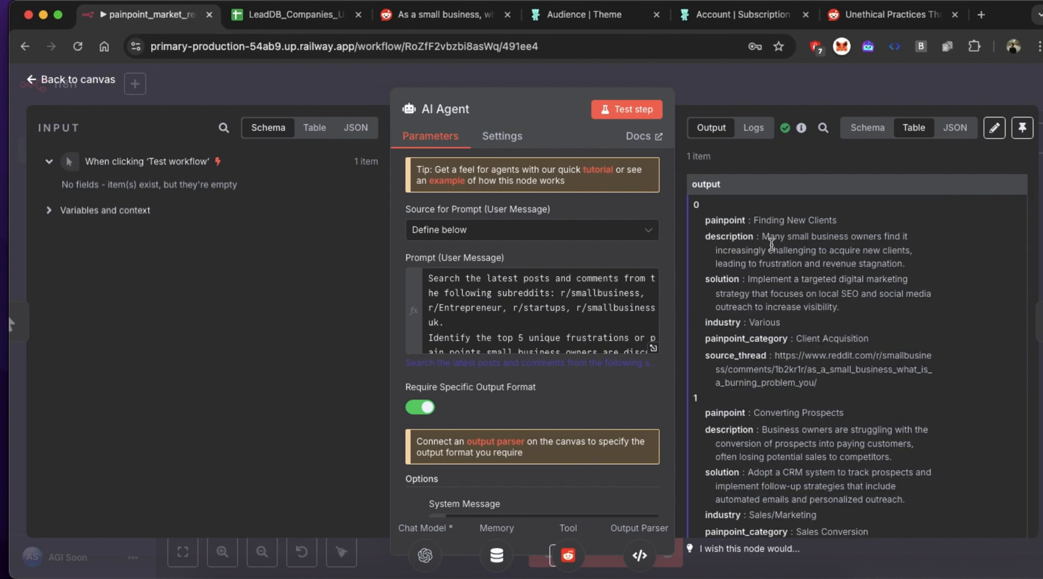
drag(758, 221, 829, 221)
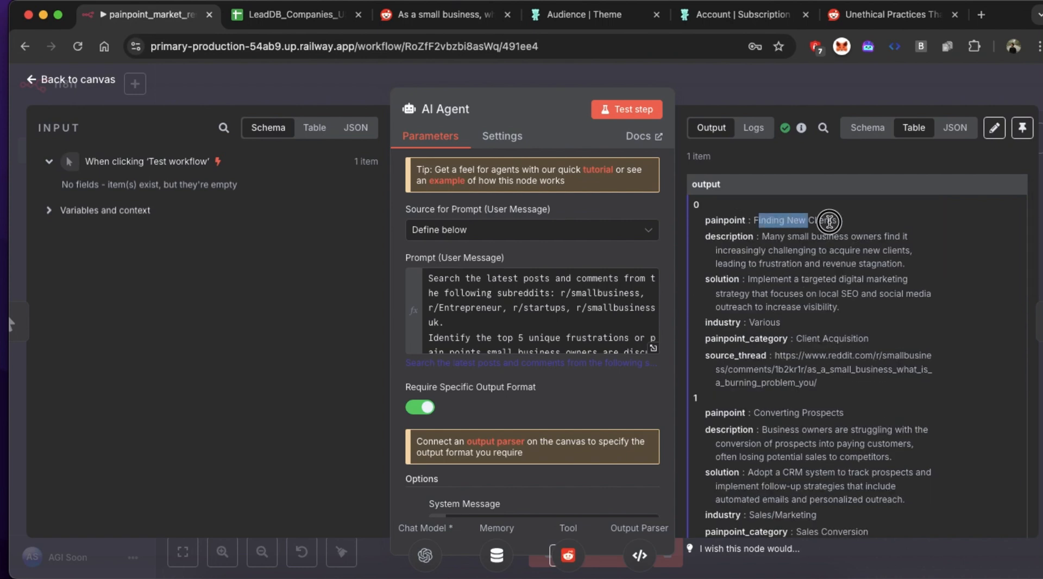
scroll(861, 315, down, 3)
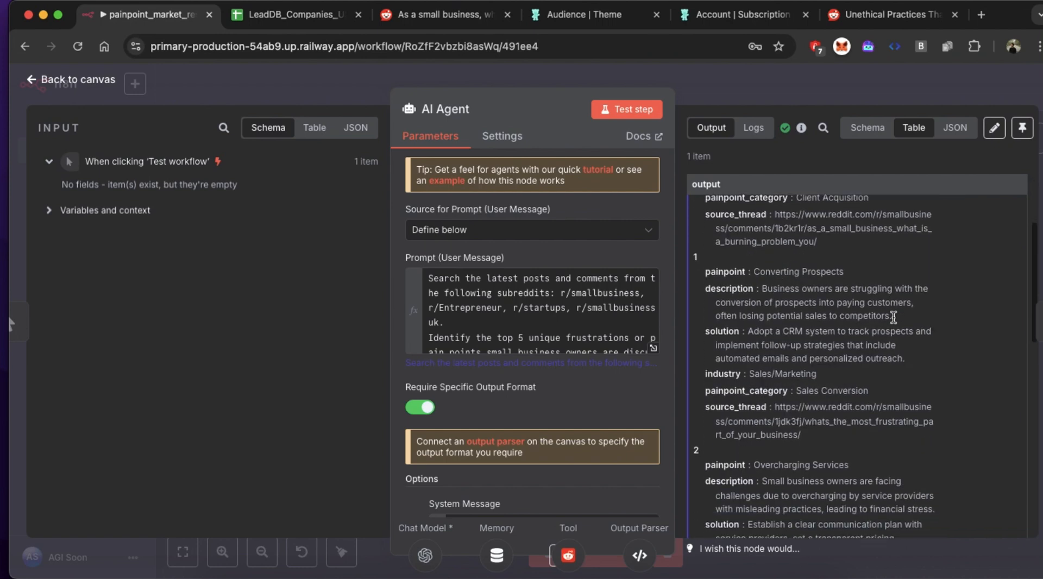
scroll(893, 320, down, 3)
scroll(864, 369, down, 5)
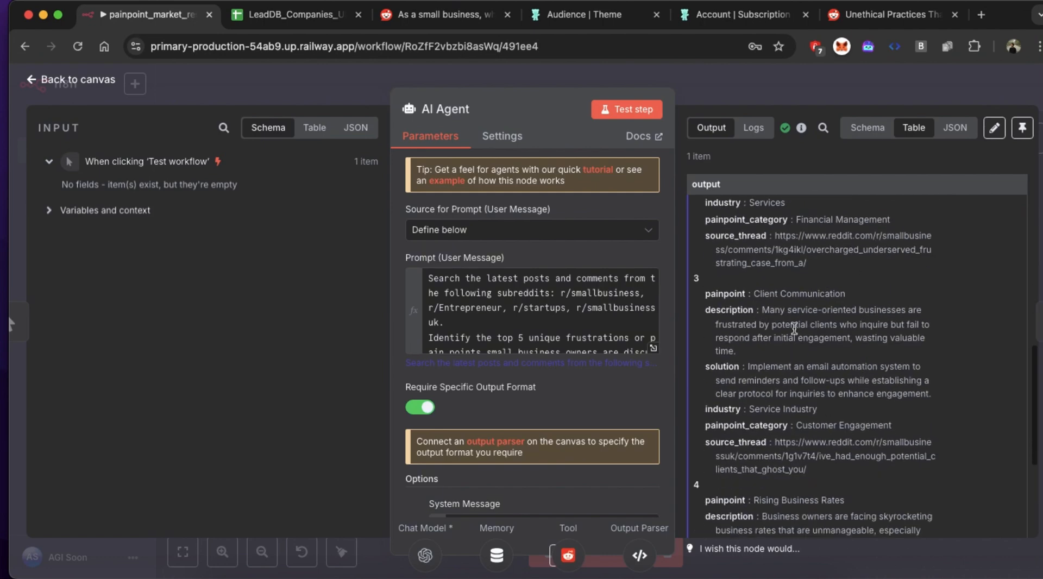
scroll(758, 299, down, 4)
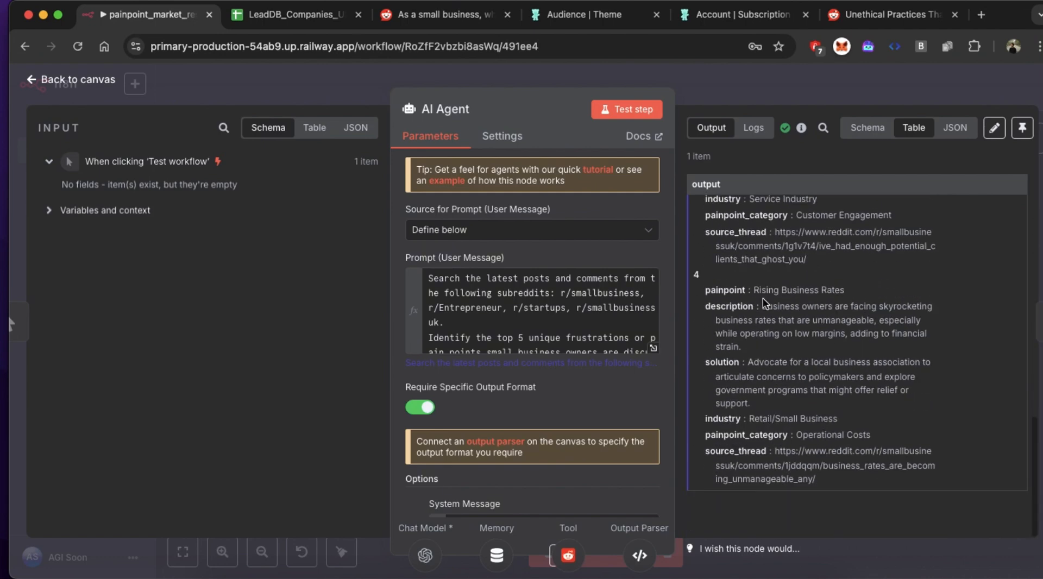
click(78, 85)
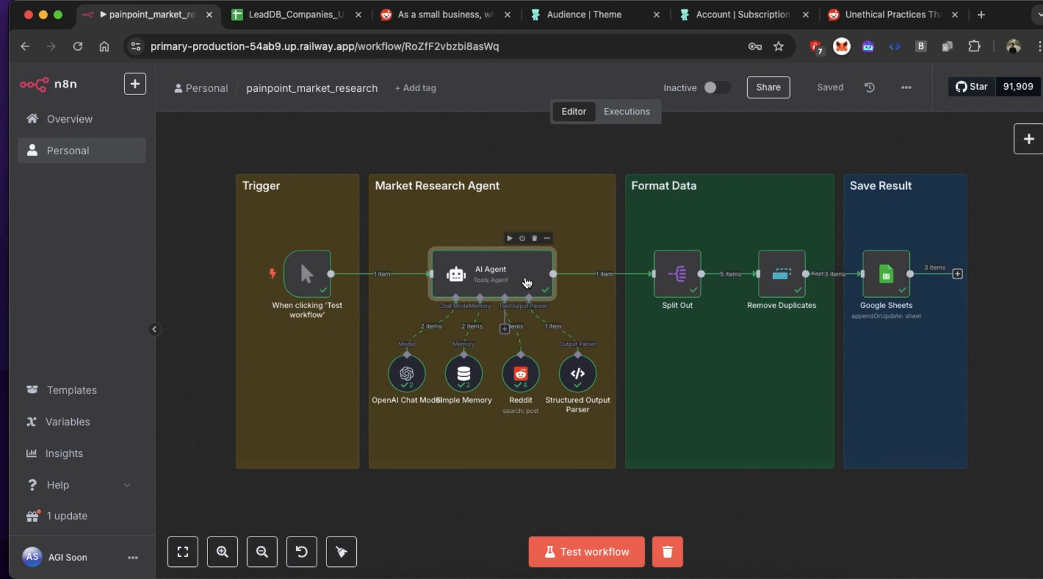
- Inspect the Reddit tool's search input and response from the test run, and open the Split Out node's output
double_click(515, 375)
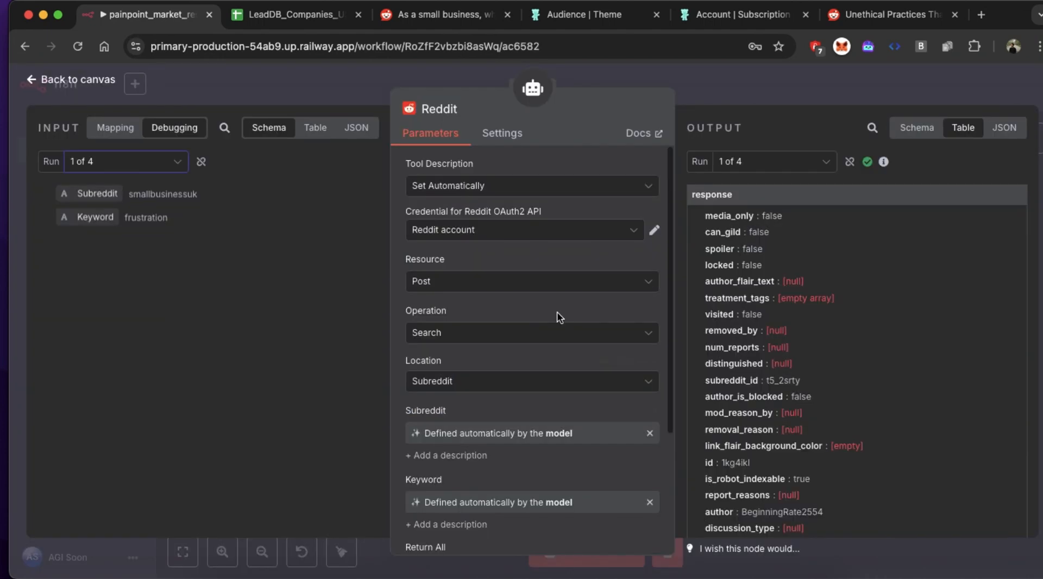
click(59, 80)
double_click(687, 287)
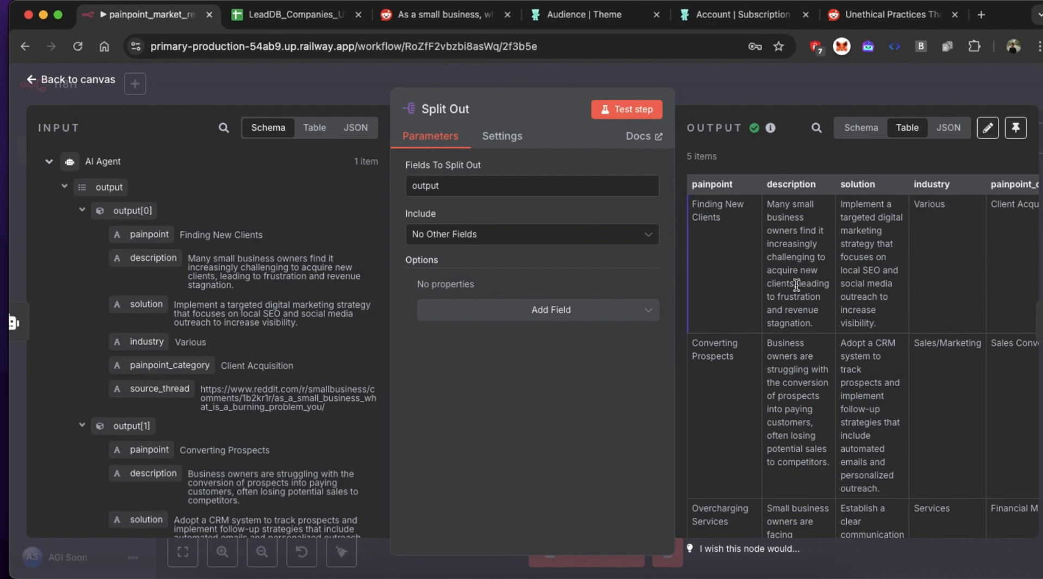
- Read through all items in the Split Out node's output table and return to the canvas
scroll(817, 376, down, 10)
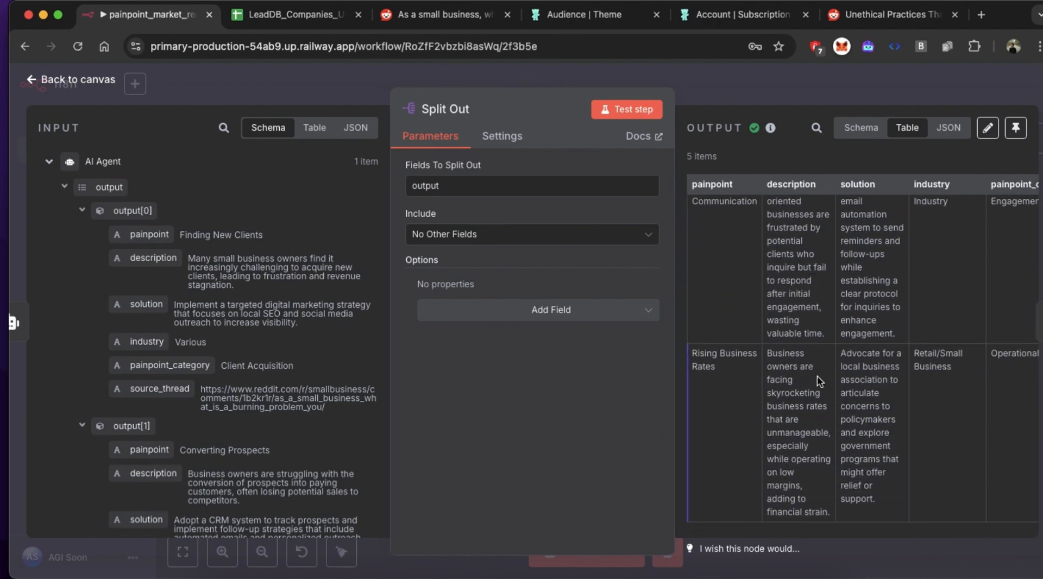
scroll(817, 376, up, 10)
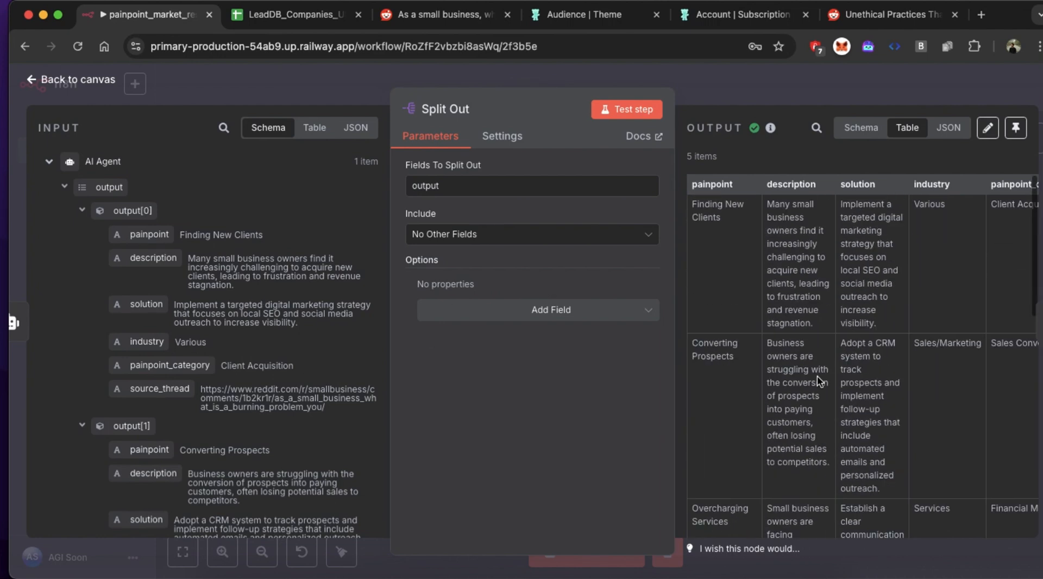
click(139, 84)
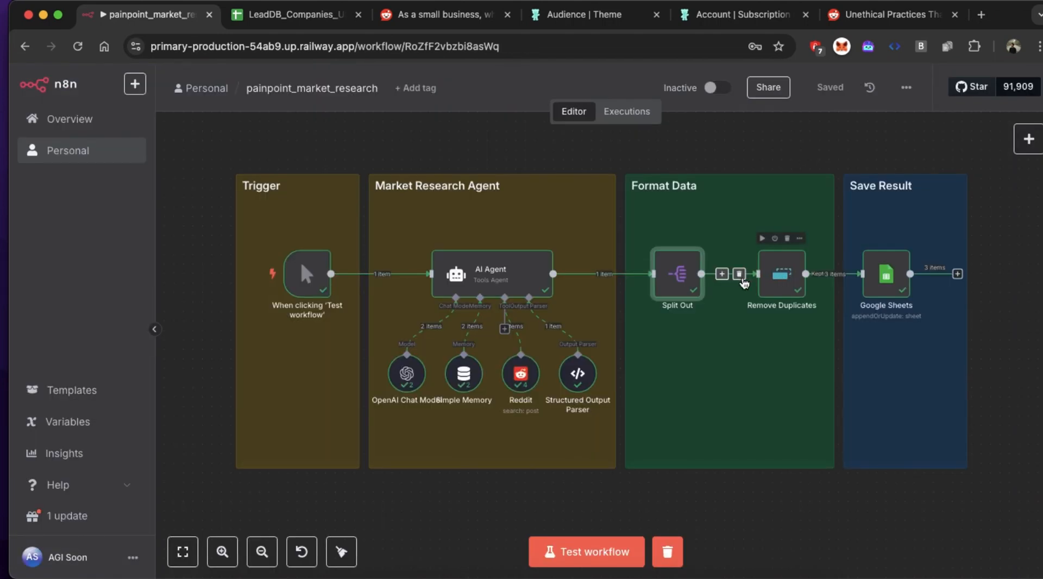
- Review the discarded and kept items in the Remove Duplicates node's output, and return to the canvas
double_click(781, 279)
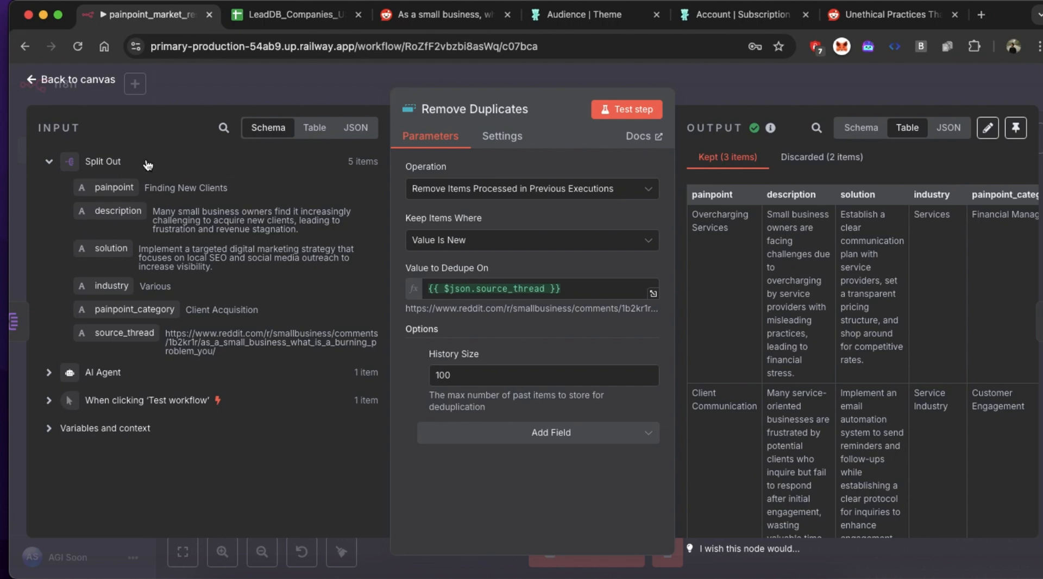
click(822, 157)
scroll(745, 302, down, 2)
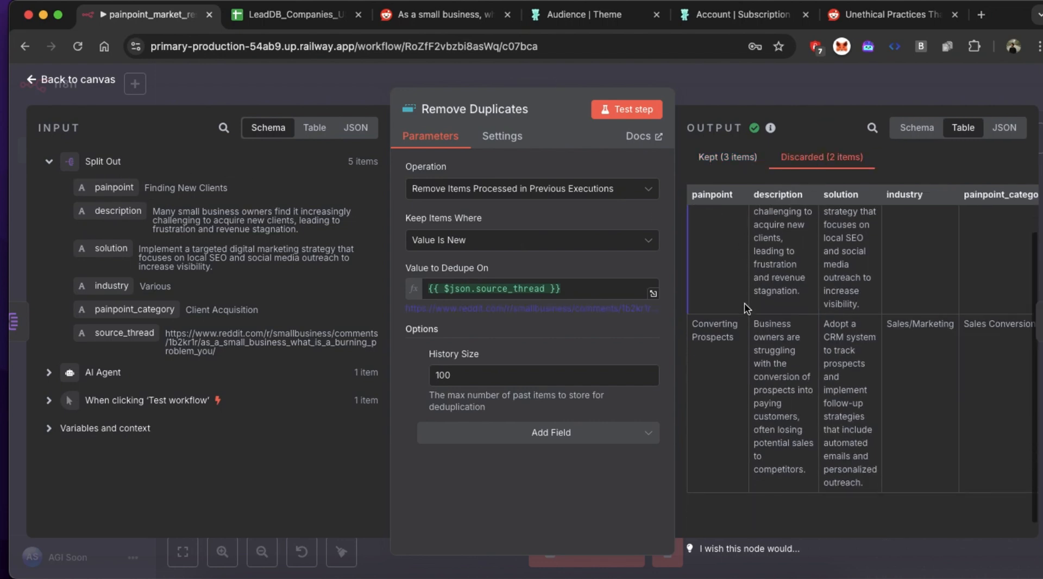
scroll(744, 302, up, 2)
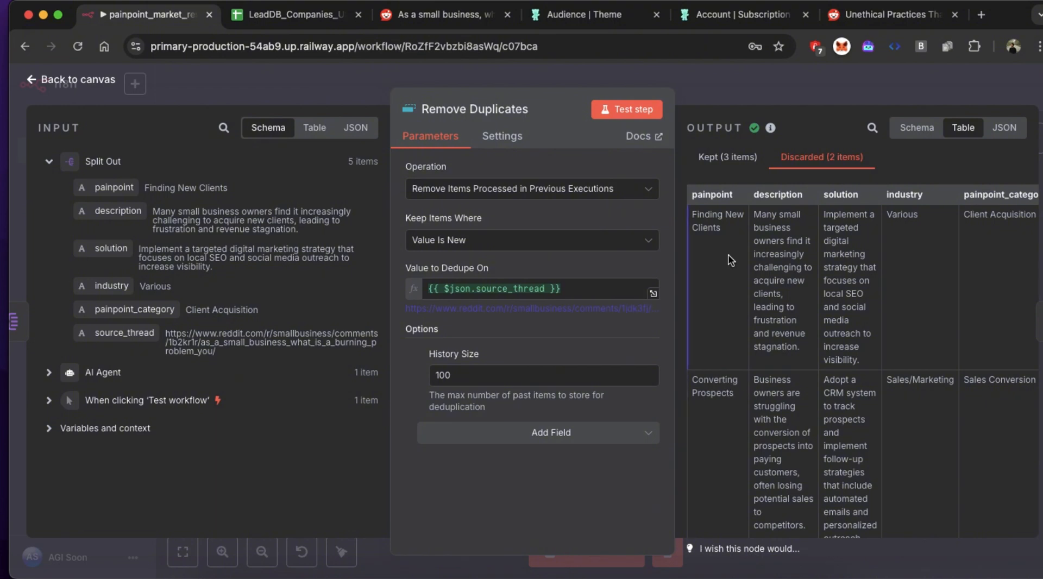
click(737, 158)
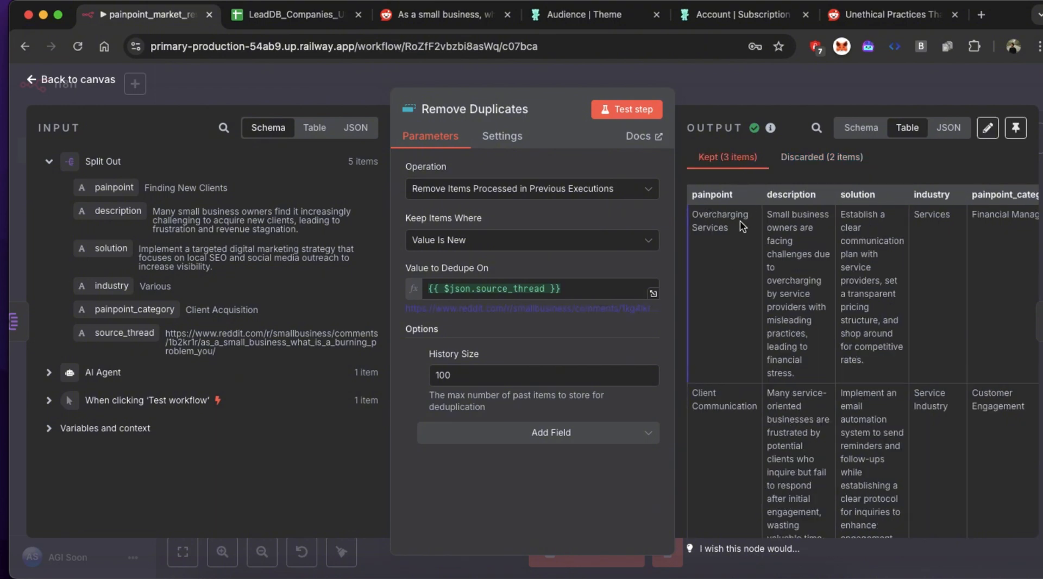
scroll(743, 225, down, 4)
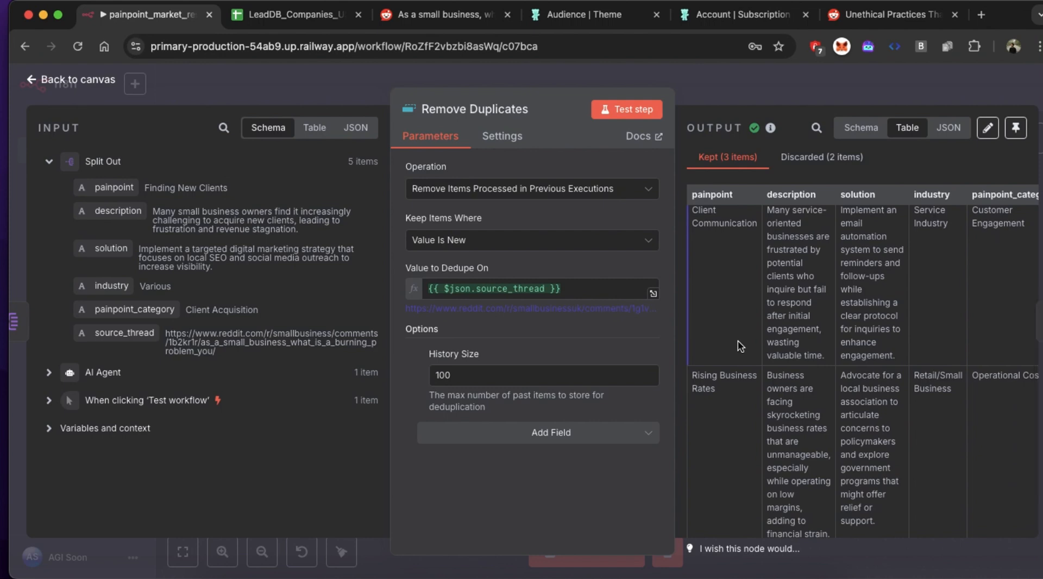
scroll(738, 380, up, 4)
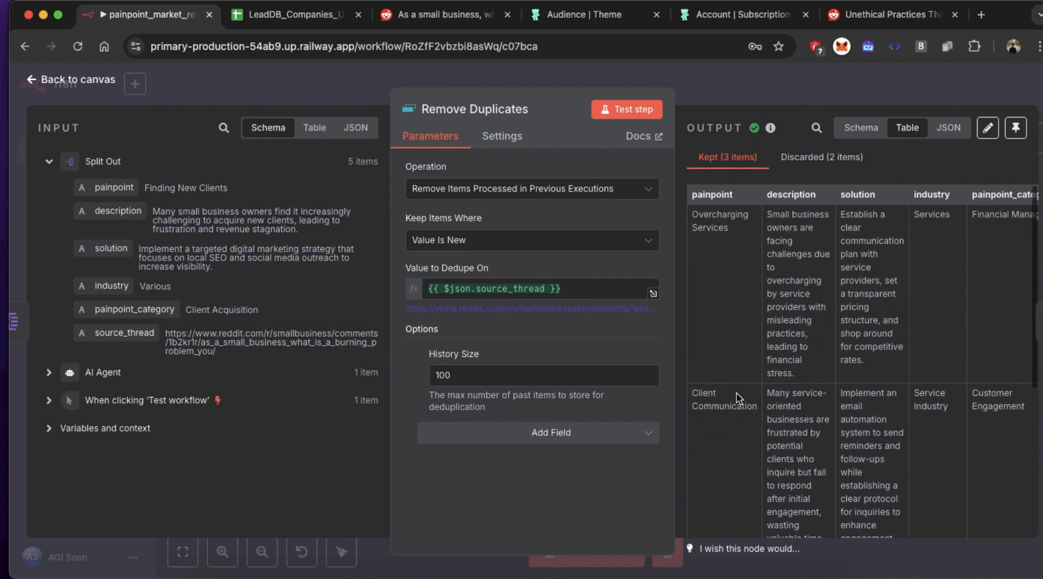
scroll(735, 292, down, 3)
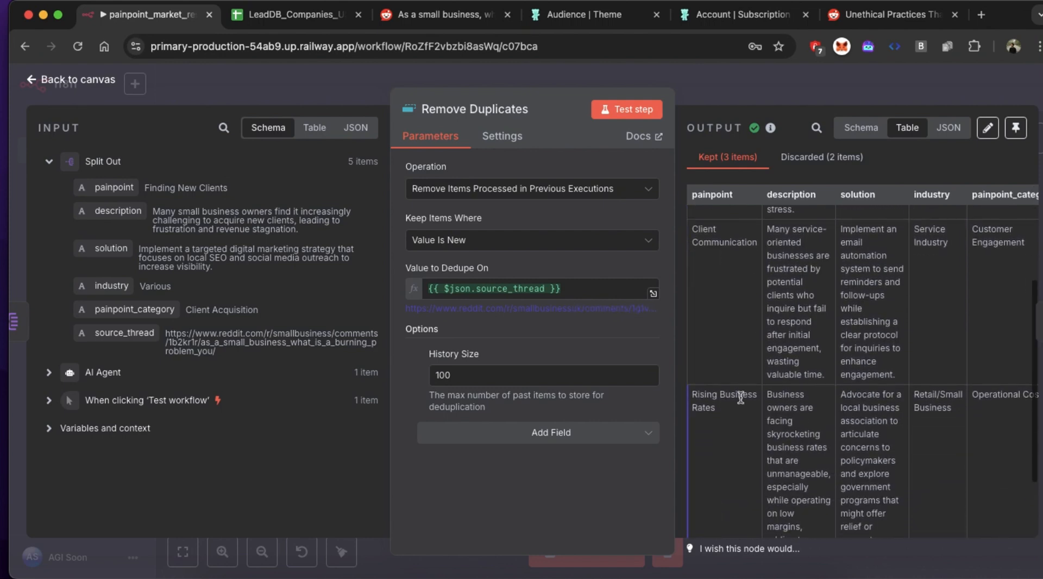
click(72, 85)
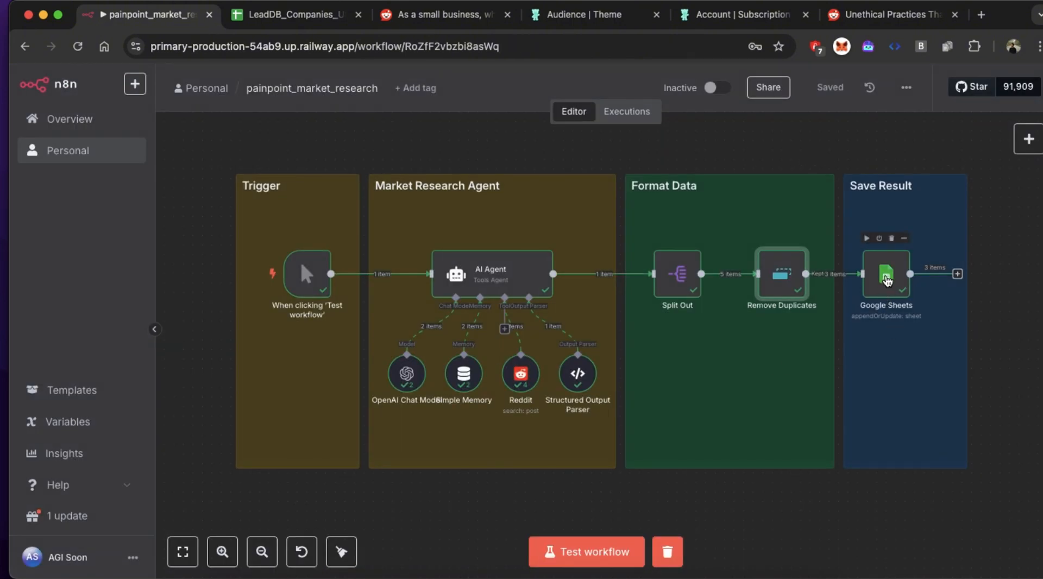
- Switch to the LeadDB_Companies_US spreadsheet, compare pain point rows 2–6 with rows 7–9 across the columns, and return to the n8n workflow
click(282, 16)
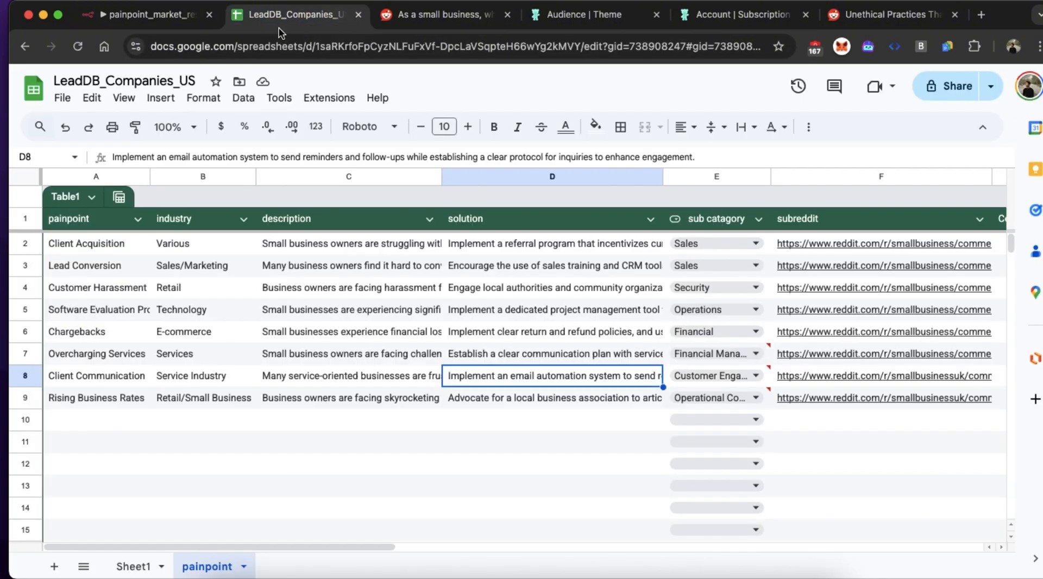
click(188, 427)
drag(106, 243, 98, 330)
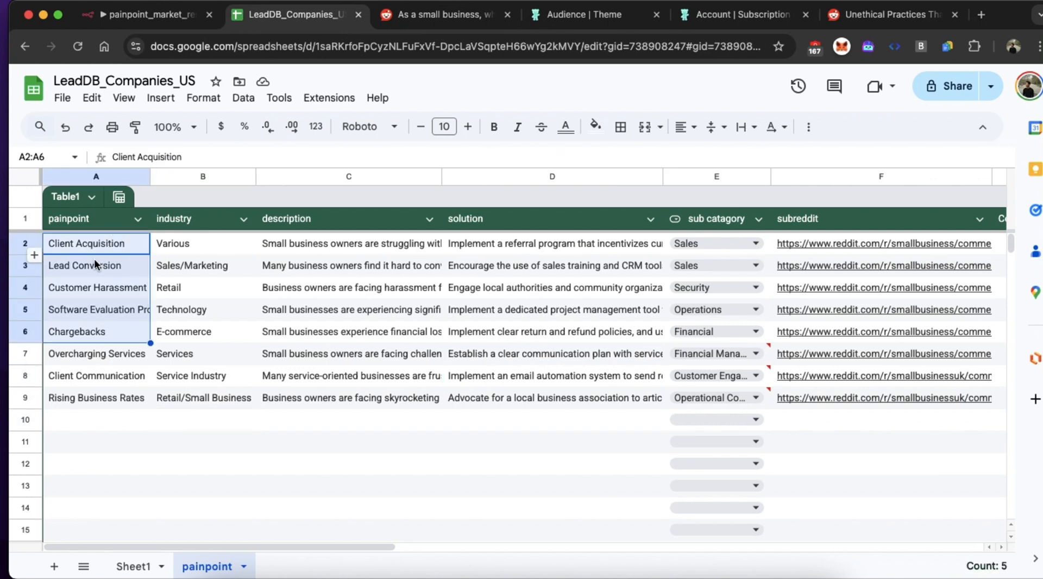
click(96, 351)
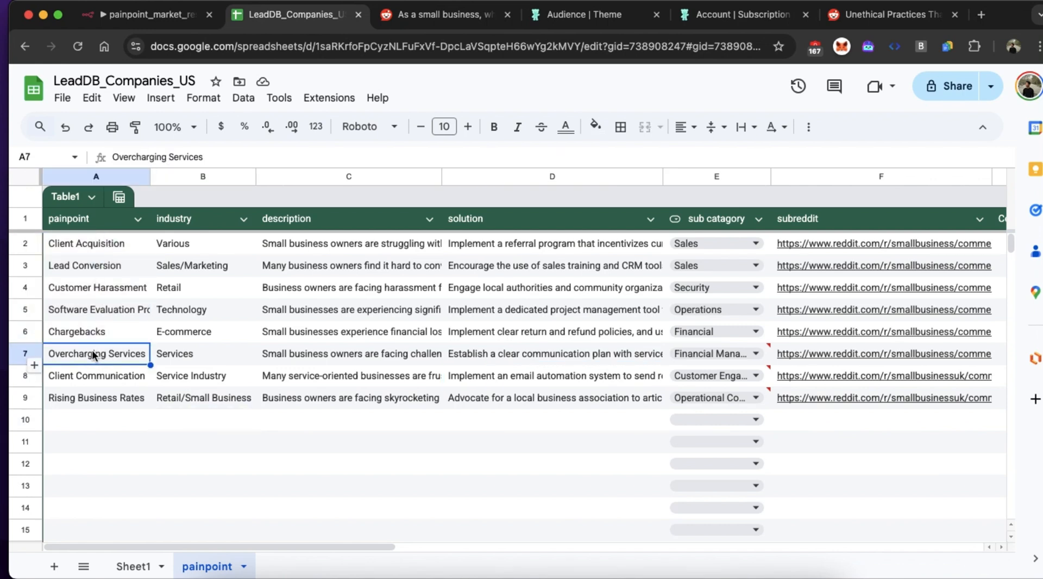
drag(94, 354, 93, 390)
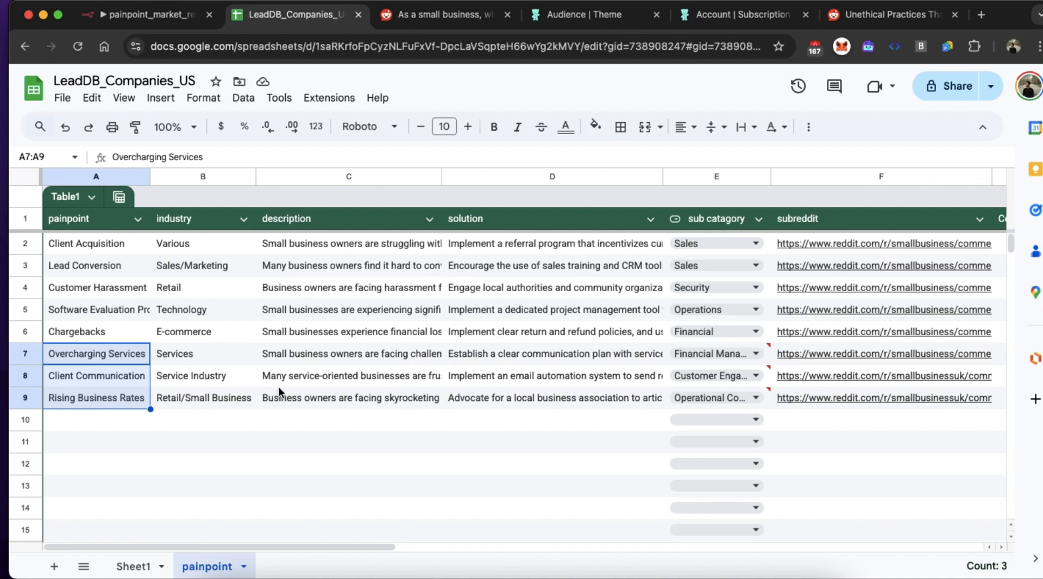
scroll(279, 387, right, 5)
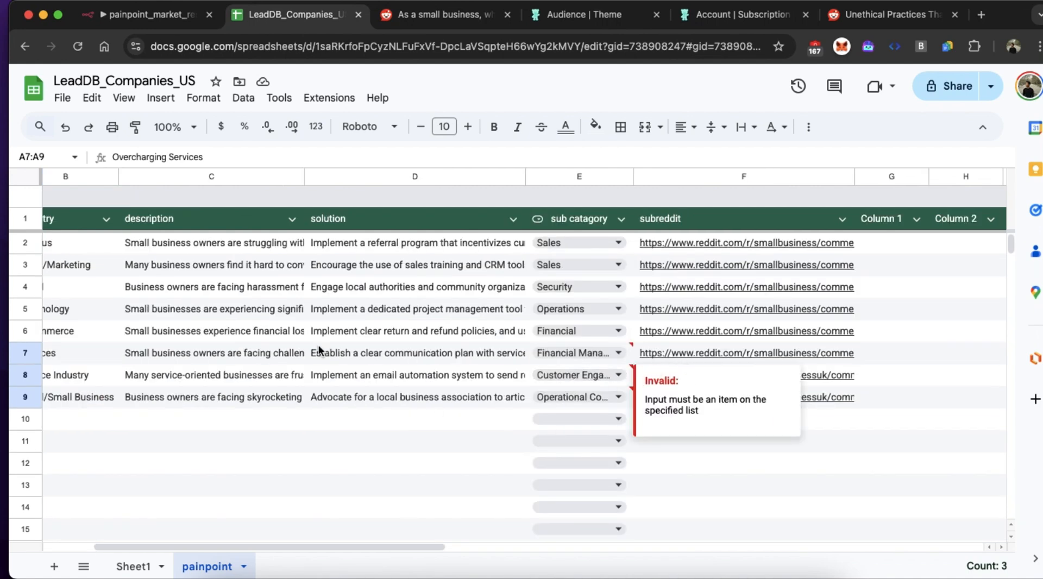
scroll(354, 347, left, 5)
key(ctrl+shift+Tab)
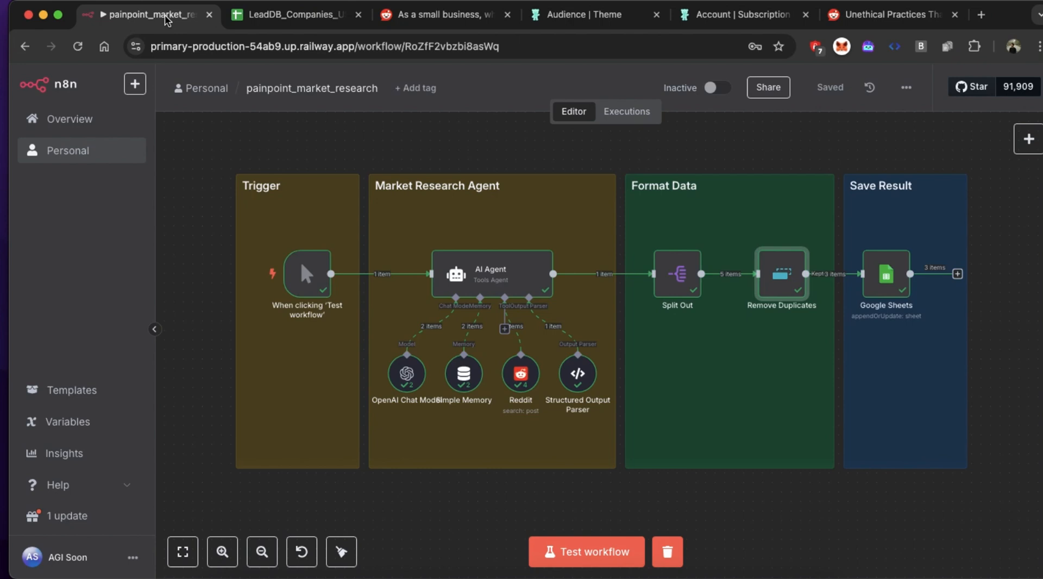